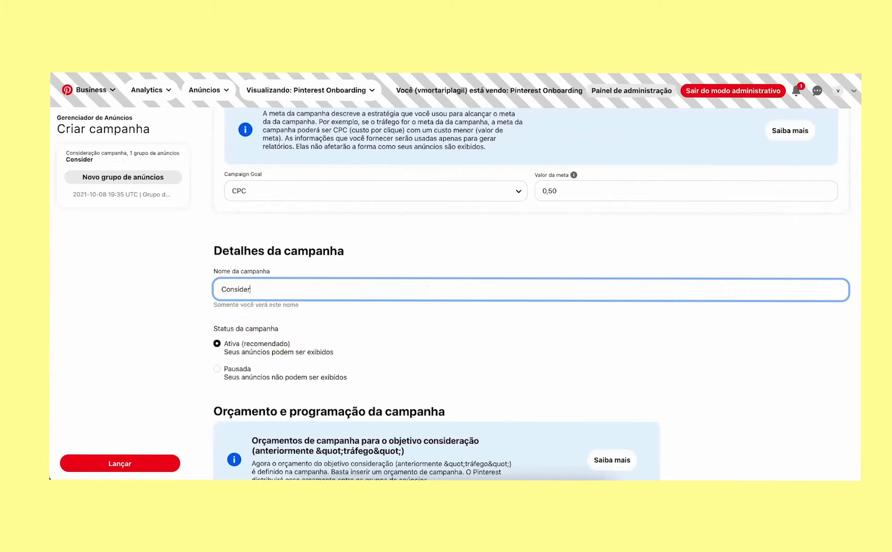
Complete the campaign name as "Consideração" and set a total (Total) campaign budget with a spending limit of 500 BRL.
{"action": "type", "text": "ação"}
{"action": "left_click", "coordinate": [126, 267]}
{"action": "scroll", "coordinate": [124, 264], "scroll_direction": "down", "scroll_amount": 3}
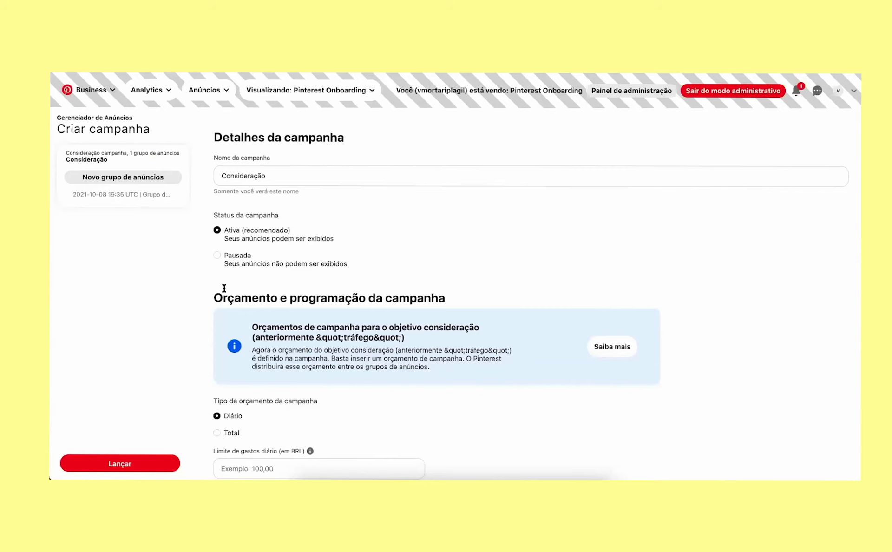
{"action": "scroll", "coordinate": [224, 288], "scroll_direction": "down", "scroll_amount": 3}
{"action": "scroll", "coordinate": [248, 294], "scroll_direction": "down", "scroll_amount": 1}
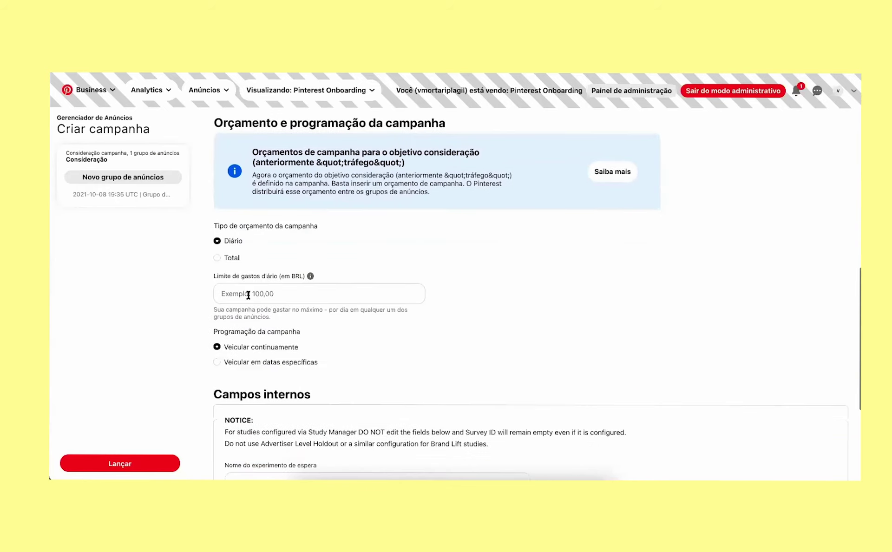
{"action": "left_click", "coordinate": [231, 259]}
{"action": "left_click", "coordinate": [282, 295]}
{"action": "type", "text": "500"}
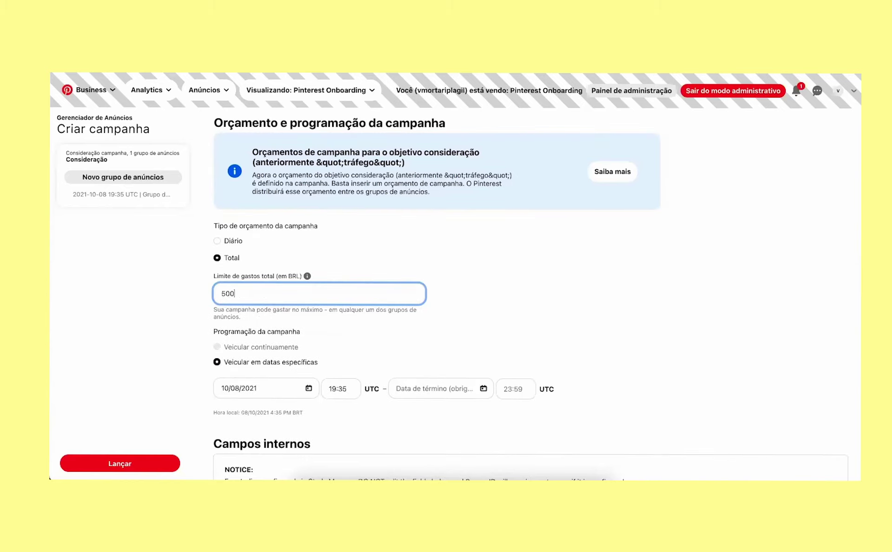
Set the campaign's end date to 10/15/2021 and continue to the ad group details.
{"action": "left_click", "coordinate": [445, 390]}
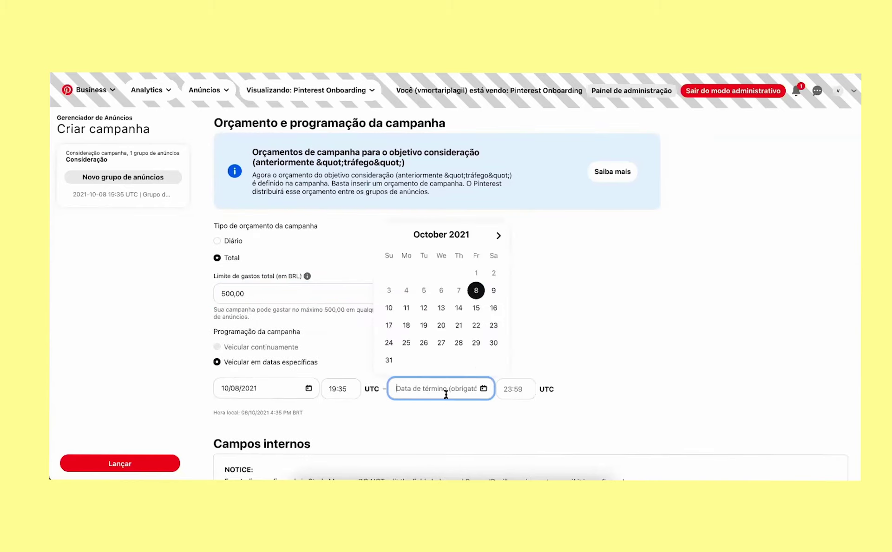
{"action": "left_click", "coordinate": [476, 308]}
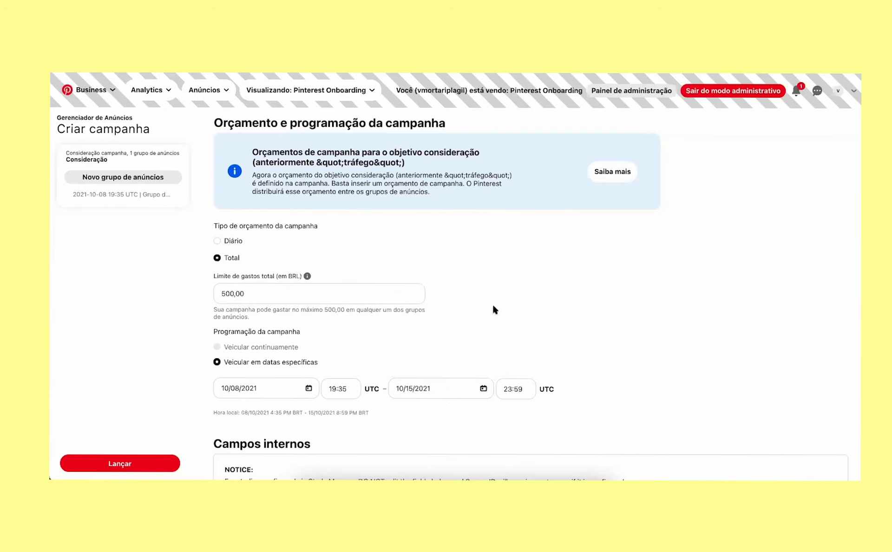
{"action": "scroll", "coordinate": [495, 310], "scroll_direction": "down", "scroll_amount": 5}
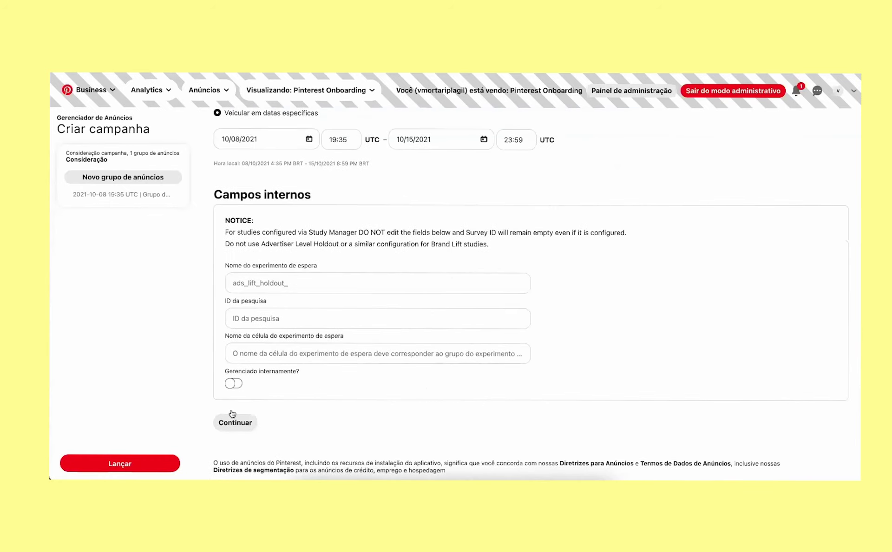
{"action": "left_click", "coordinate": [233, 421]}
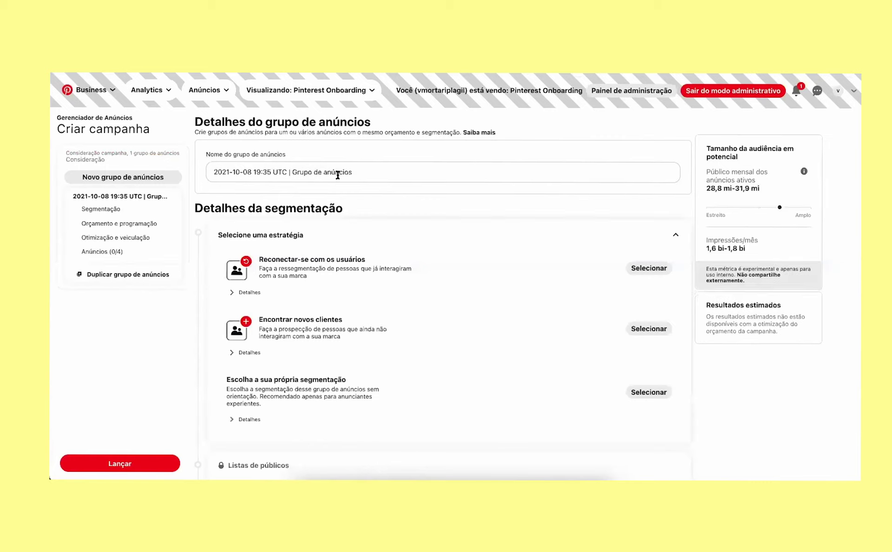
Rename the ad group as "Grupo De anúncio".
{"action": "triple_click", "coordinate": [343, 174]}
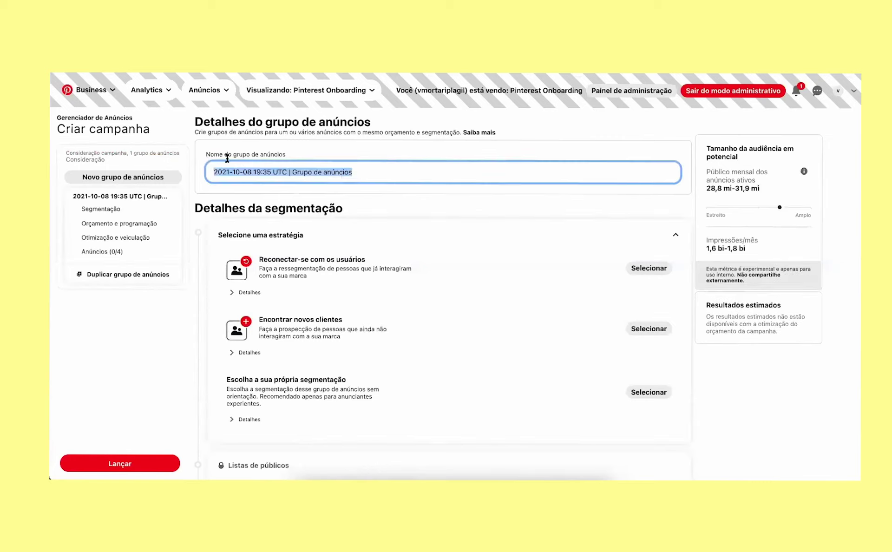
{"action": "type", "text": "Grupo De"}
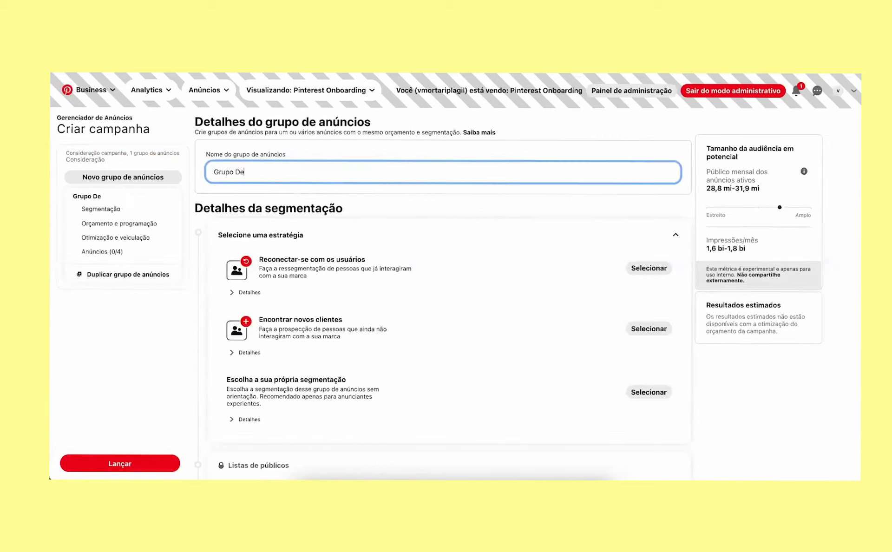
{"action": "type", "text": " anúncio"}
Choose "Encontrar novos clientes" as the ad group's targeting strategy.
{"action": "scroll", "coordinate": [428, 265], "scroll_direction": "down", "scroll_amount": 3}
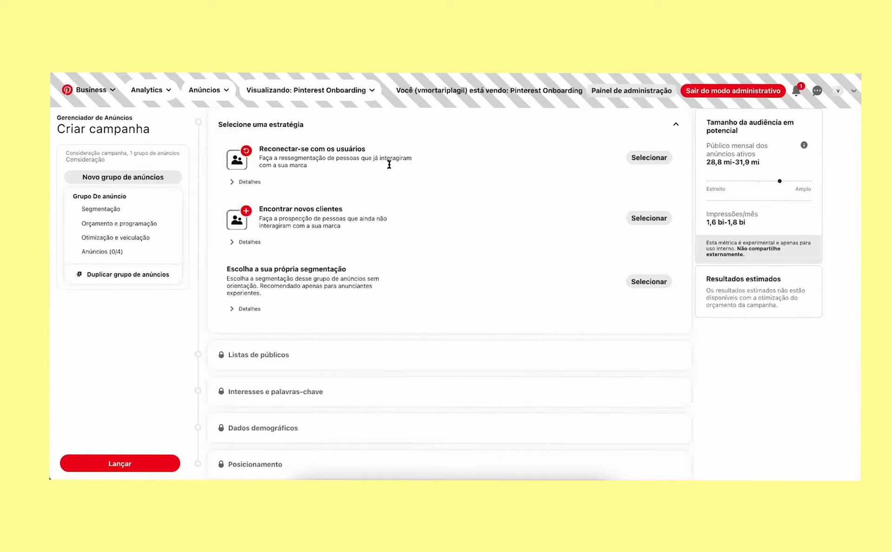
{"action": "left_click_drag", "start_coordinate": [366, 149], "coordinate": [277, 140]}
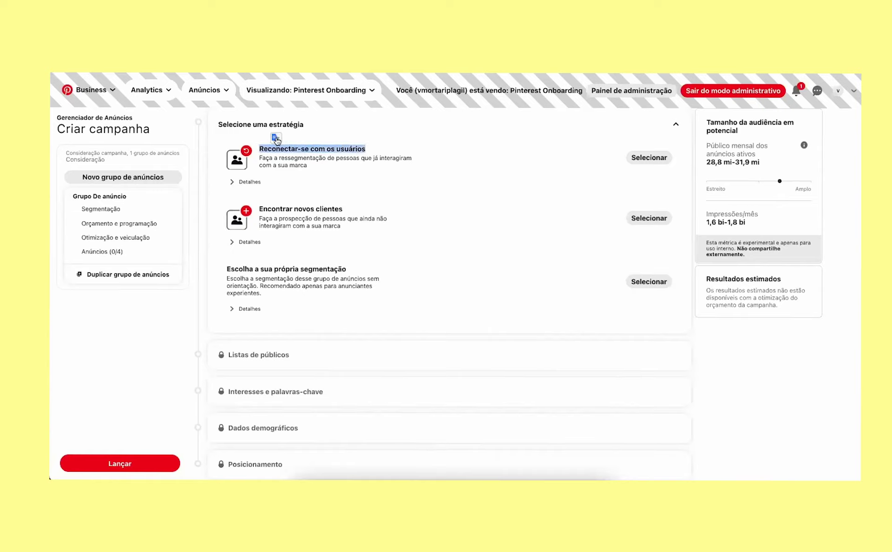
{"action": "left_click", "coordinate": [328, 142]}
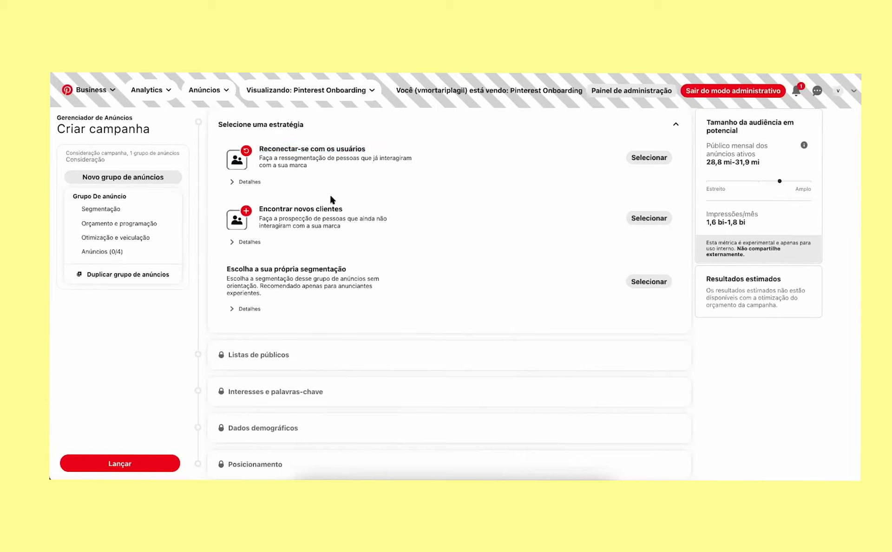
{"action": "left_click_drag", "start_coordinate": [346, 211], "coordinate": [266, 201]}
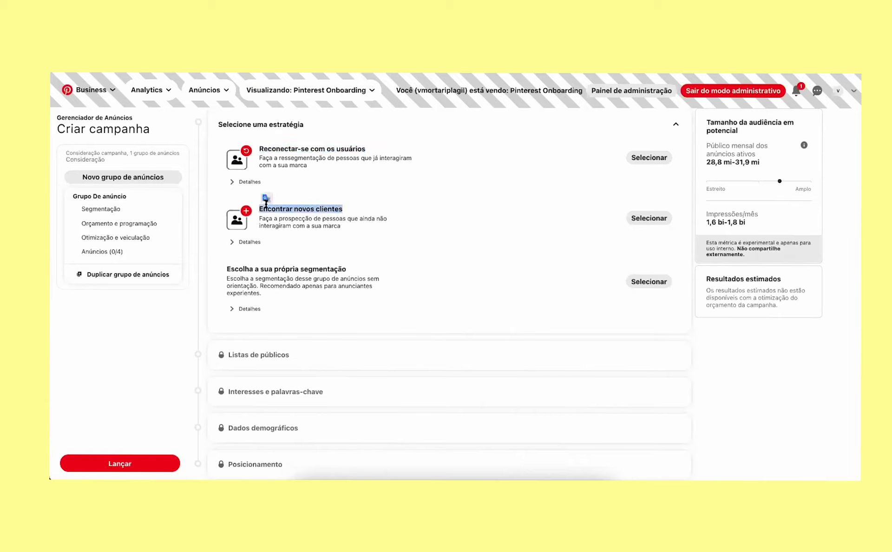
{"action": "left_click", "coordinate": [385, 210]}
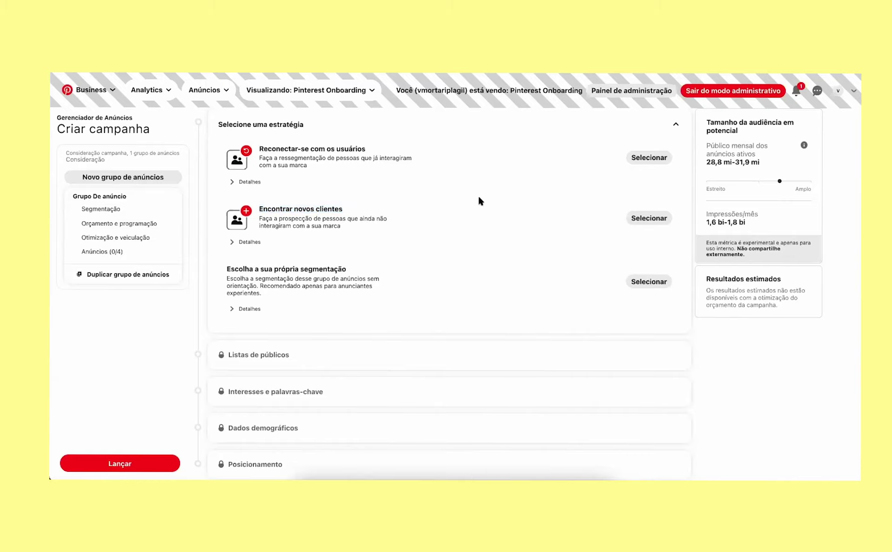
{"action": "left_click", "coordinate": [643, 220]}
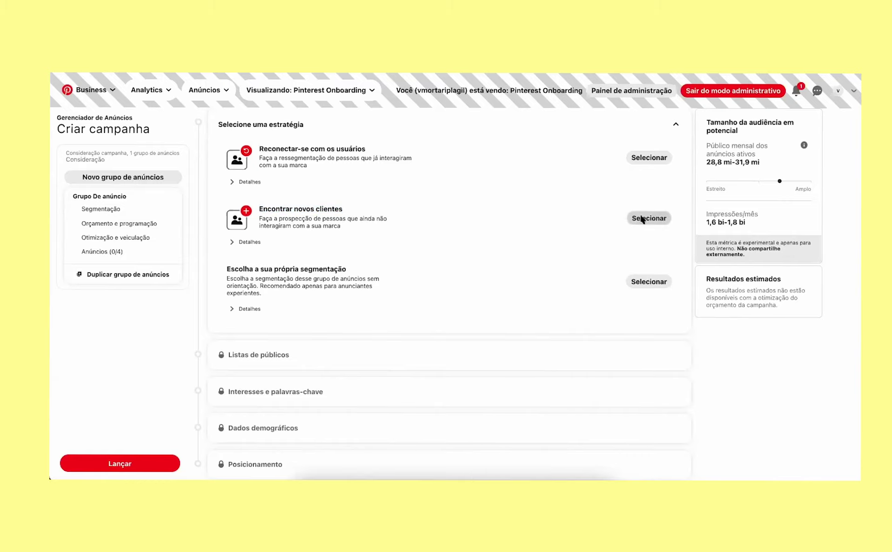
Expand the interests and keywords targeting and add the whole Finanças and Esporte categories as interests.
{"action": "scroll", "coordinate": [445, 204], "scroll_direction": "up", "scroll_amount": 2}
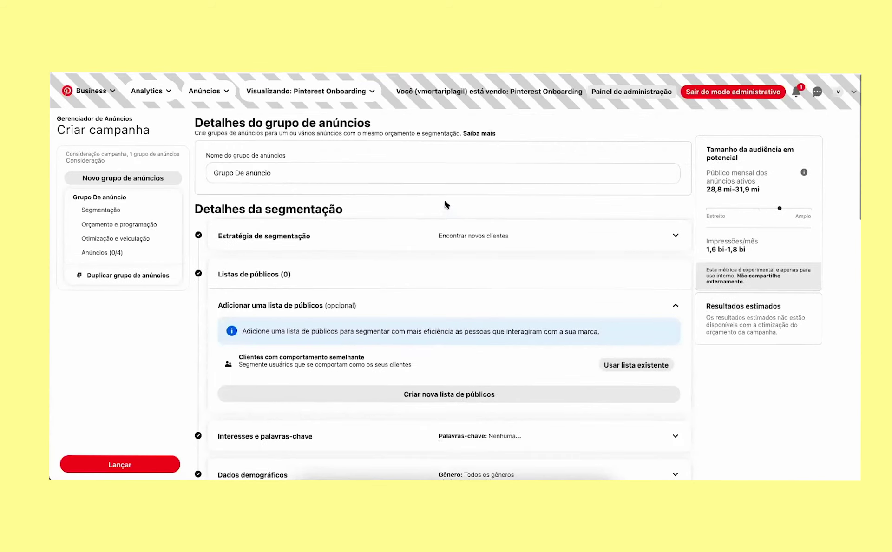
{"action": "scroll", "coordinate": [445, 204], "scroll_direction": "down", "scroll_amount": 3}
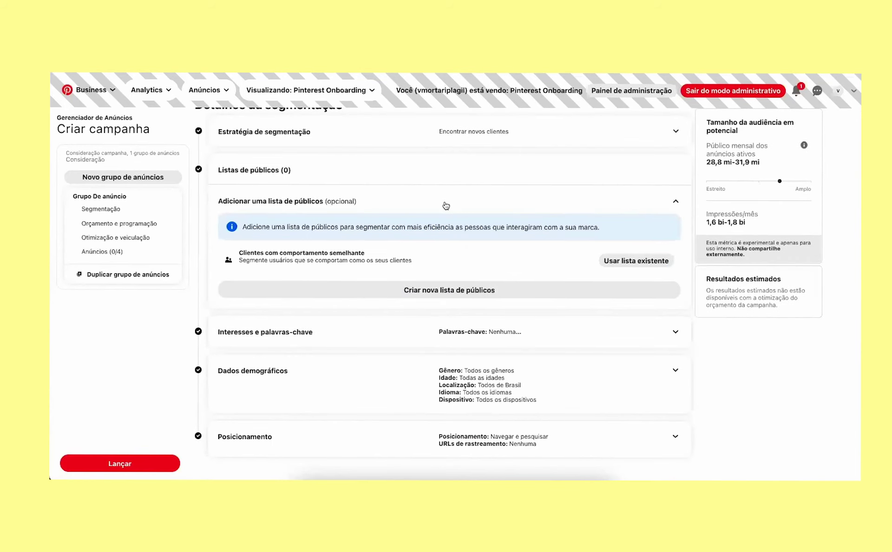
{"action": "scroll", "coordinate": [445, 205], "scroll_direction": "down", "scroll_amount": 2}
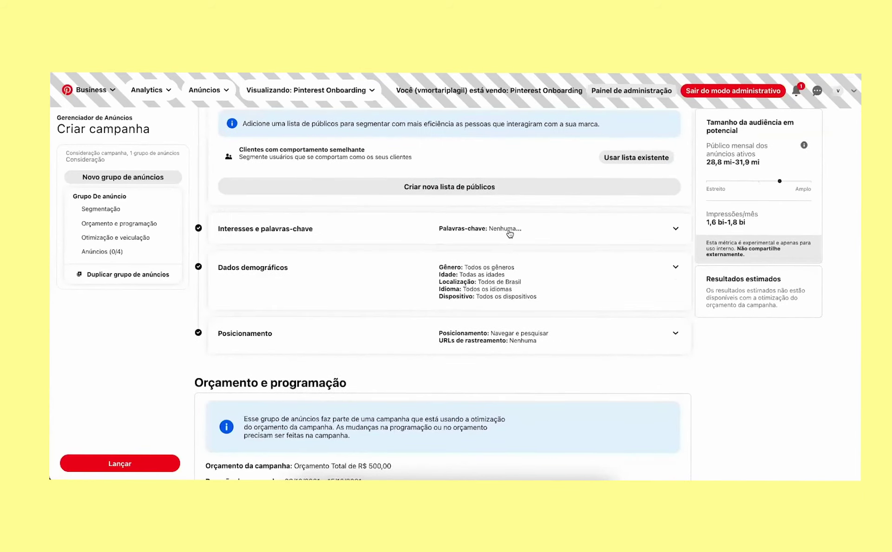
{"action": "left_click", "coordinate": [510, 233]}
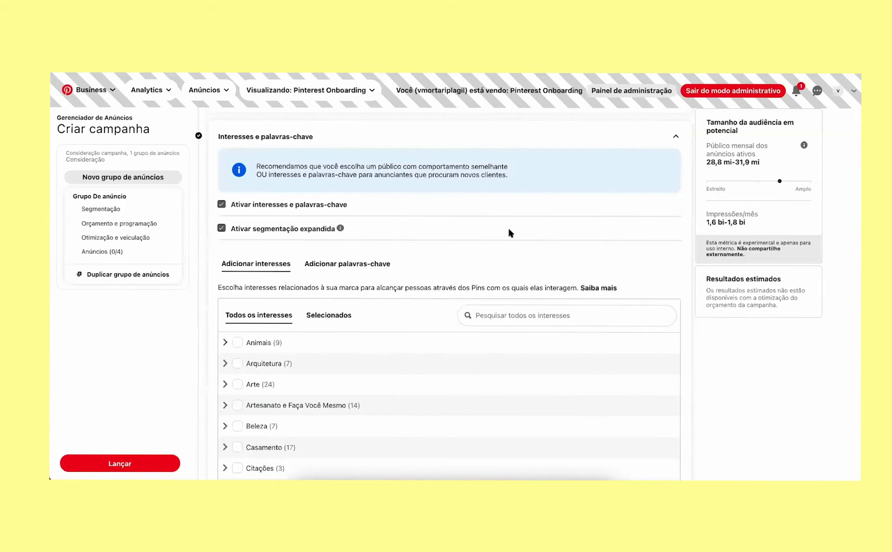
{"action": "scroll", "coordinate": [511, 232], "scroll_direction": "down", "scroll_amount": 2}
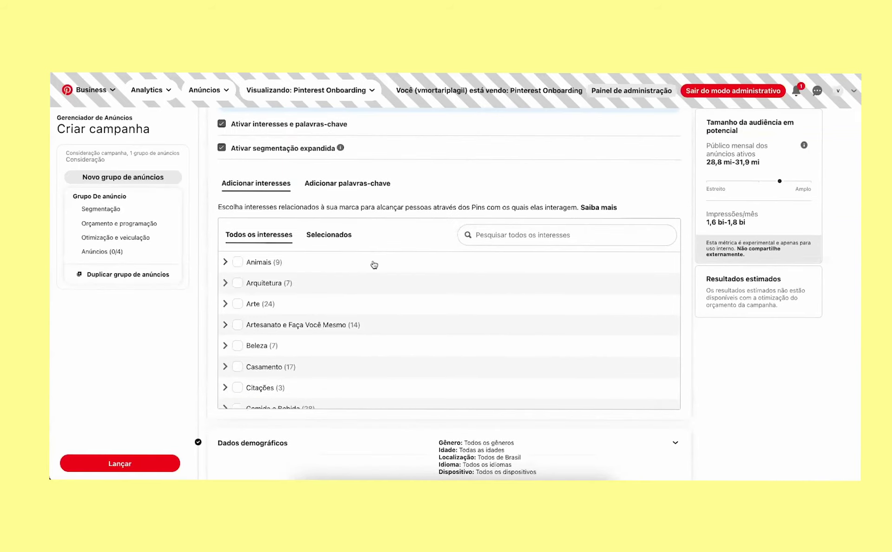
{"action": "scroll", "coordinate": [245, 309], "scroll_direction": "down", "scroll_amount": 5}
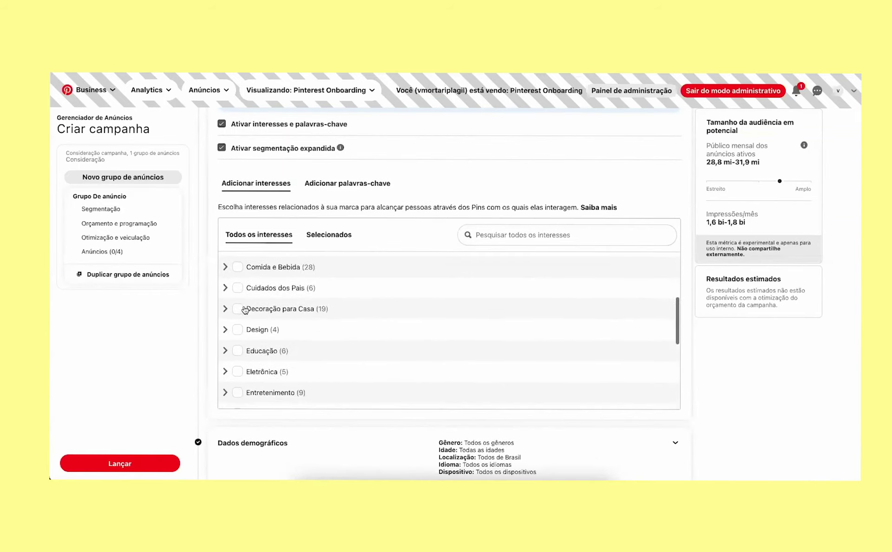
{"action": "scroll", "coordinate": [235, 367], "scroll_direction": "down", "scroll_amount": 4}
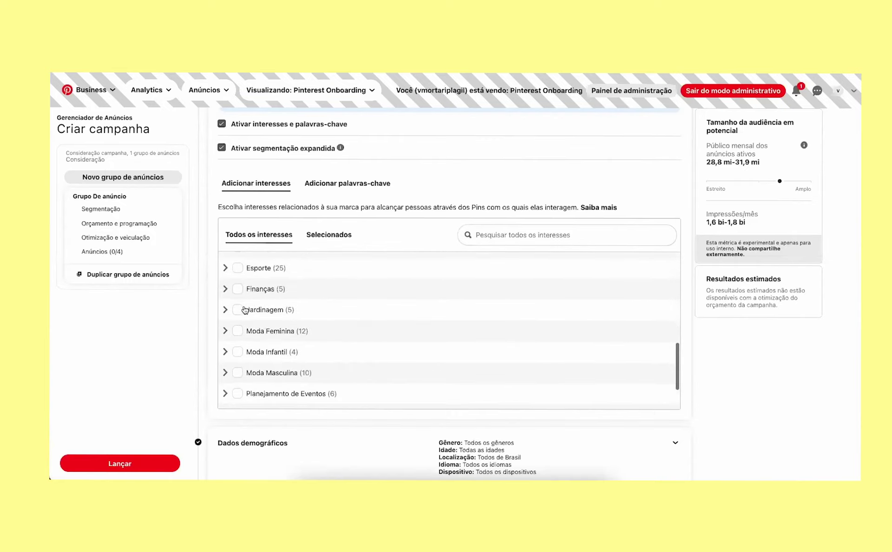
{"action": "left_click", "coordinate": [226, 277]}
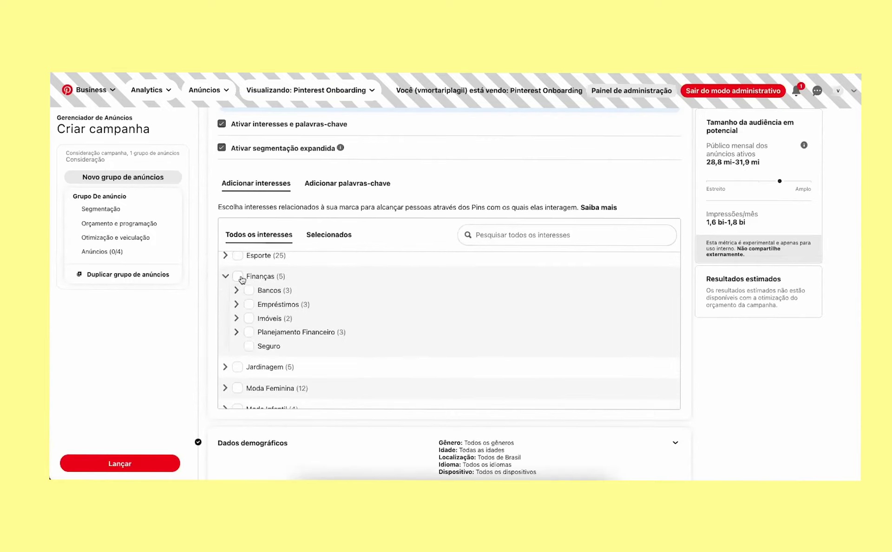
{"action": "left_click", "coordinate": [239, 277]}
{"action": "left_click", "coordinate": [239, 257]}
Add the interests Educação em Casa under Educação and Bebidas and Carne under Comida e Bebida, and show only the selected interests.
{"action": "scroll", "coordinate": [239, 278], "scroll_direction": "up", "scroll_amount": 2}
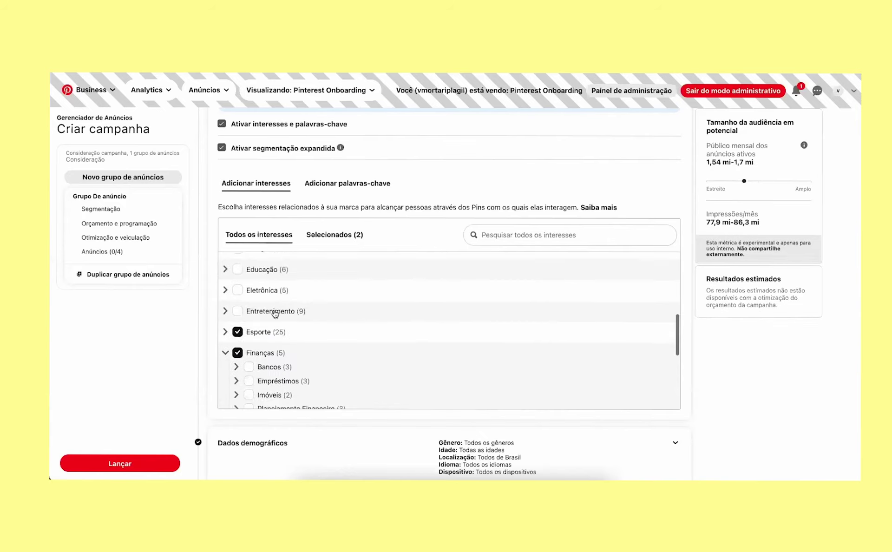
{"action": "left_click", "coordinate": [239, 285]}
{"action": "left_click", "coordinate": [249, 309]}
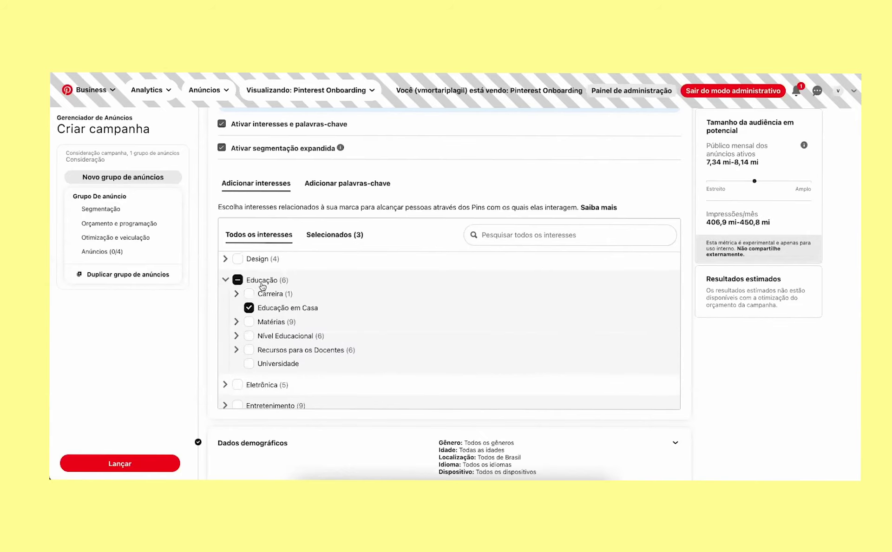
{"action": "scroll", "coordinate": [230, 288], "scroll_direction": "up", "scroll_amount": 2}
{"action": "left_click", "coordinate": [226, 277]}
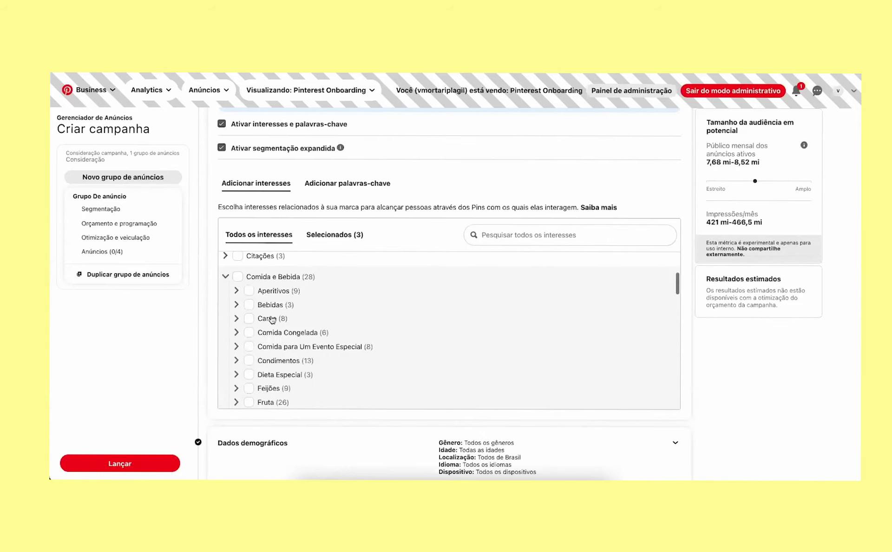
{"action": "left_click", "coordinate": [249, 304]}
{"action": "left_click", "coordinate": [250, 319]}
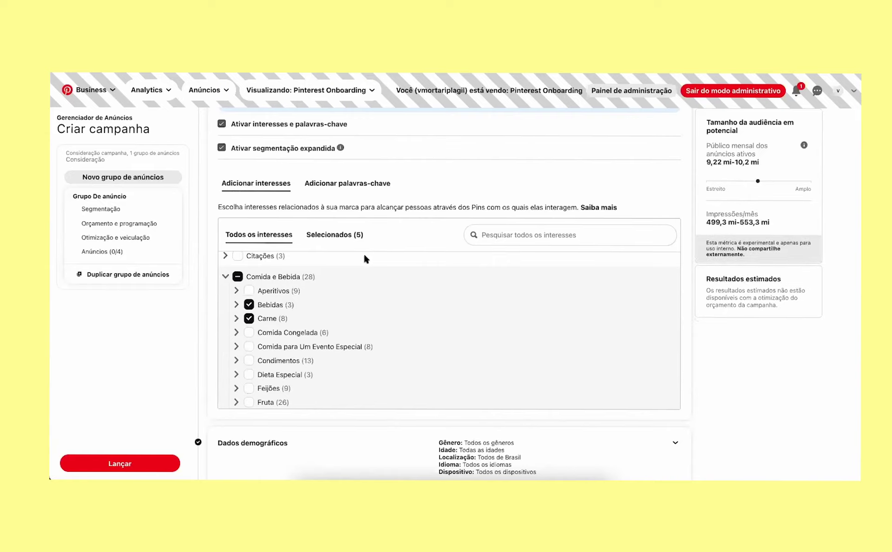
{"action": "scroll", "coordinate": [259, 351], "scroll_direction": "up", "scroll_amount": 3}
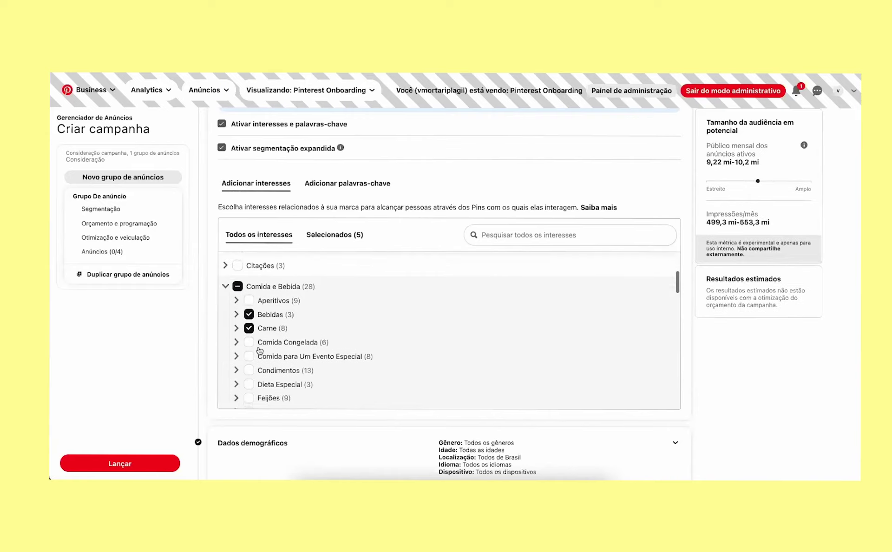
{"action": "left_click", "coordinate": [320, 237]}
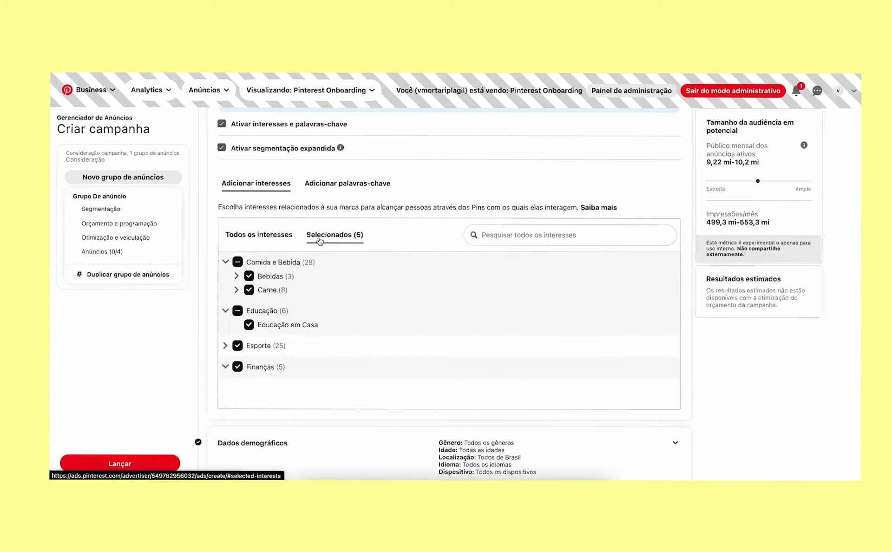
Add Pinterest and Academy as targeting keywords, each on its own line.
{"action": "left_click", "coordinate": [373, 183]}
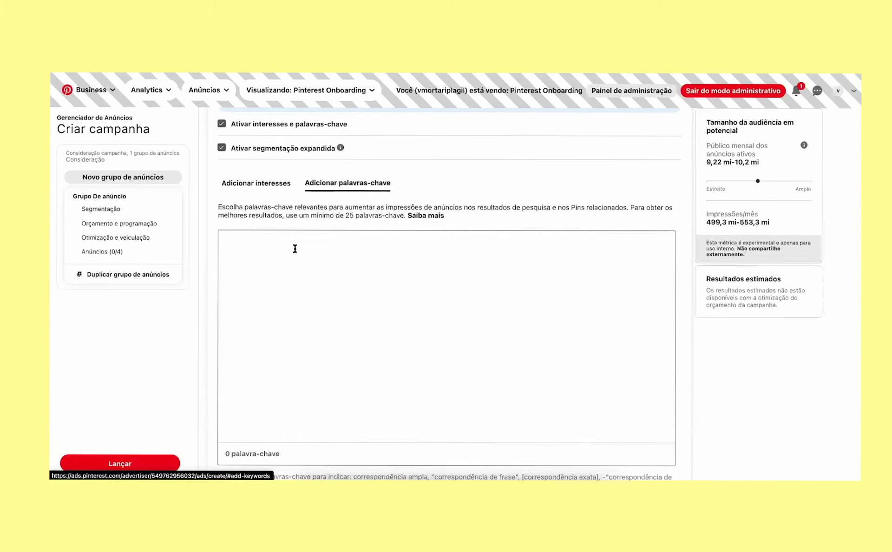
{"action": "left_click", "coordinate": [288, 249]}
{"action": "type", "text": "Pinteres"}
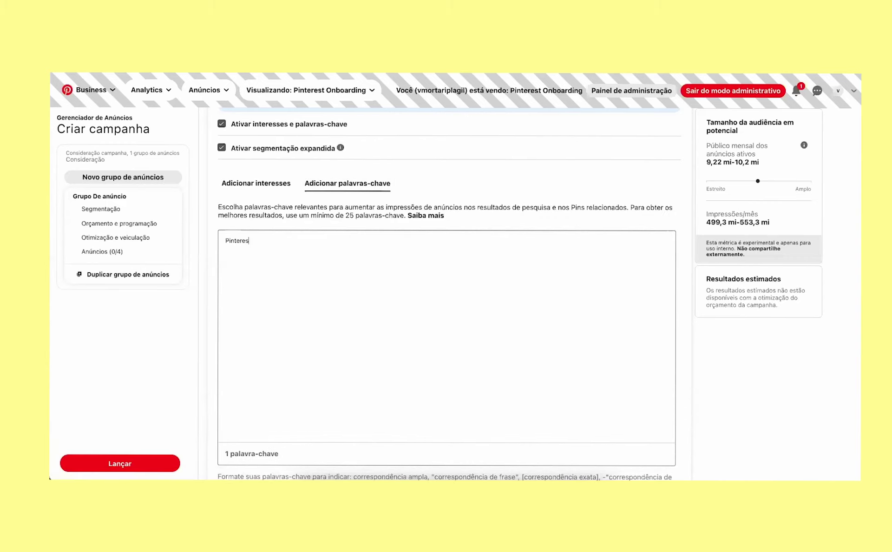
{"action": "type", "text": "t Academy"}
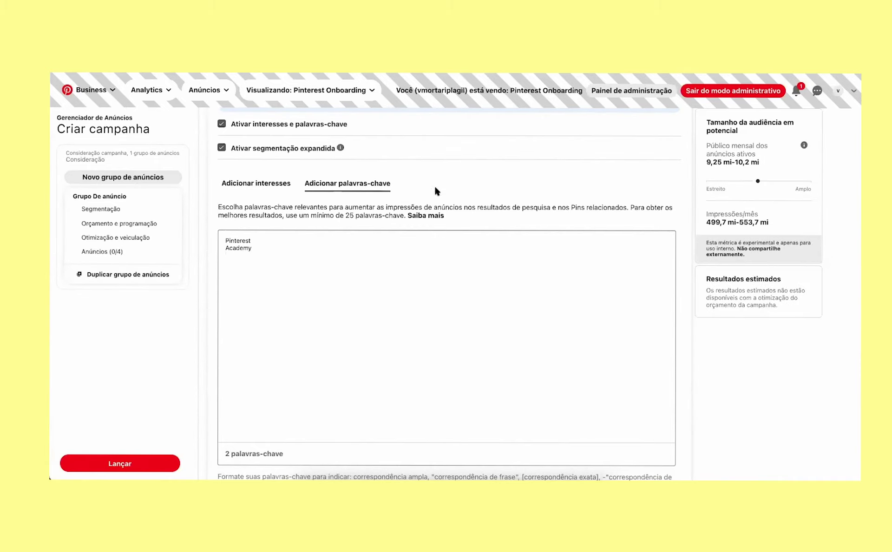
Review the note on formatting keyword match types, and collapse the interests and keywords section.
{"action": "scroll", "coordinate": [442, 199], "scroll_direction": "down", "scroll_amount": 3}
{"action": "left_click_drag", "start_coordinate": [389, 356], "coordinate": [213, 348]}
{"action": "left_click", "coordinate": [472, 259]}
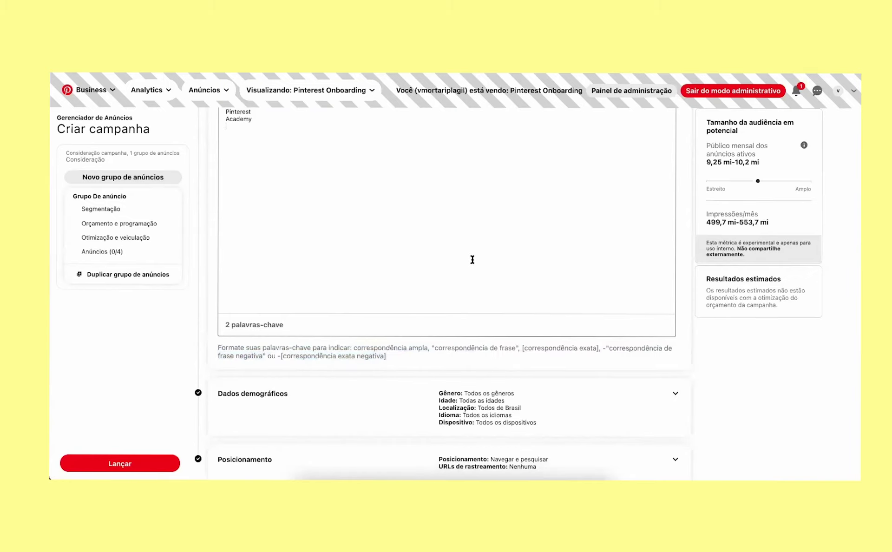
{"action": "scroll", "coordinate": [418, 264], "scroll_direction": "up", "scroll_amount": 4}
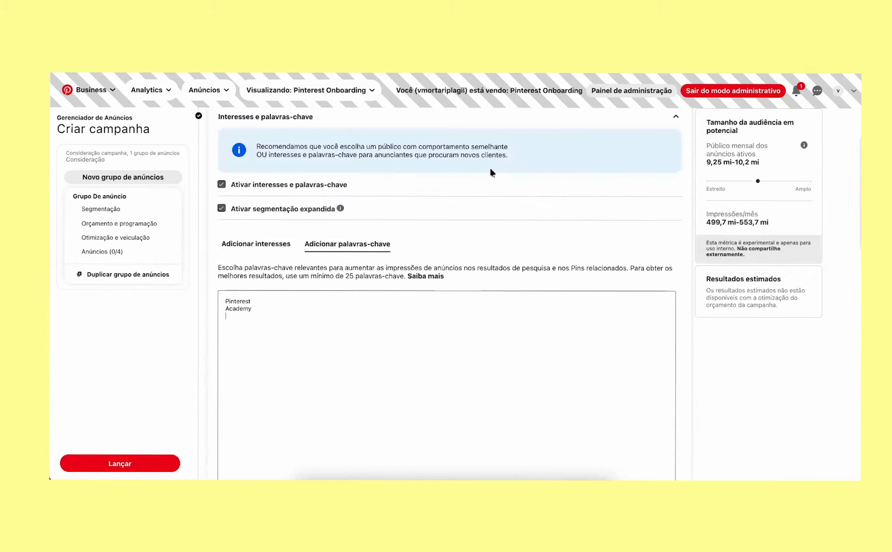
{"action": "scroll", "coordinate": [494, 165], "scroll_direction": "up", "scroll_amount": 1}
{"action": "left_click", "coordinate": [450, 173]}
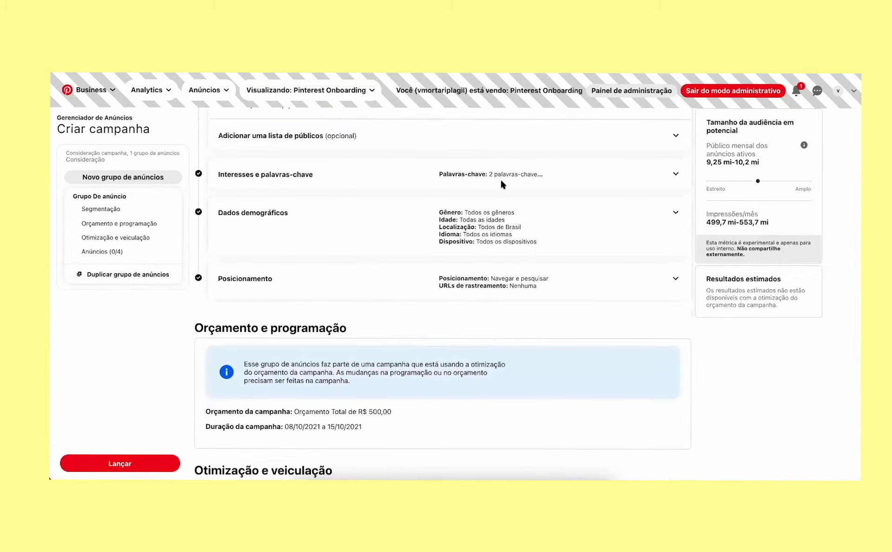
Expand the demographics section and switch genders and age ranges to specific choices, keeping every option ticked.
{"action": "left_click", "coordinate": [531, 217]}
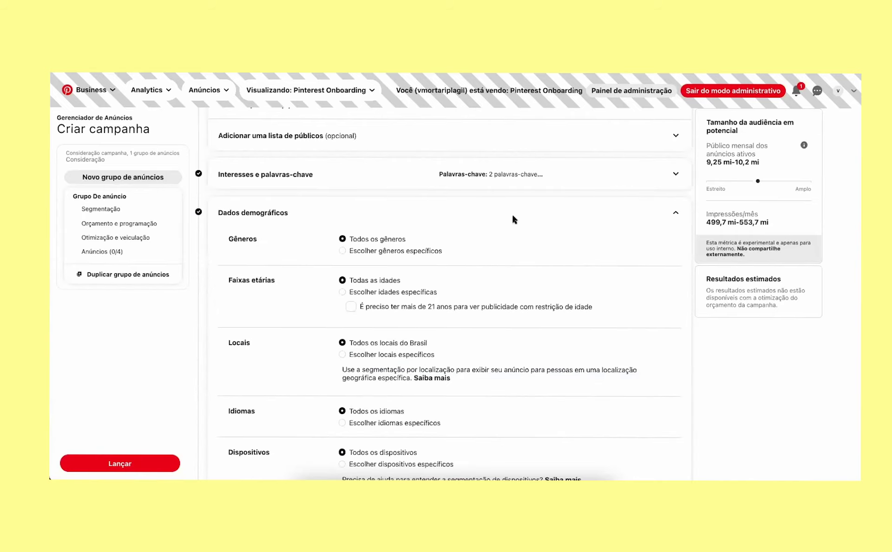
{"action": "left_click", "coordinate": [395, 251]}
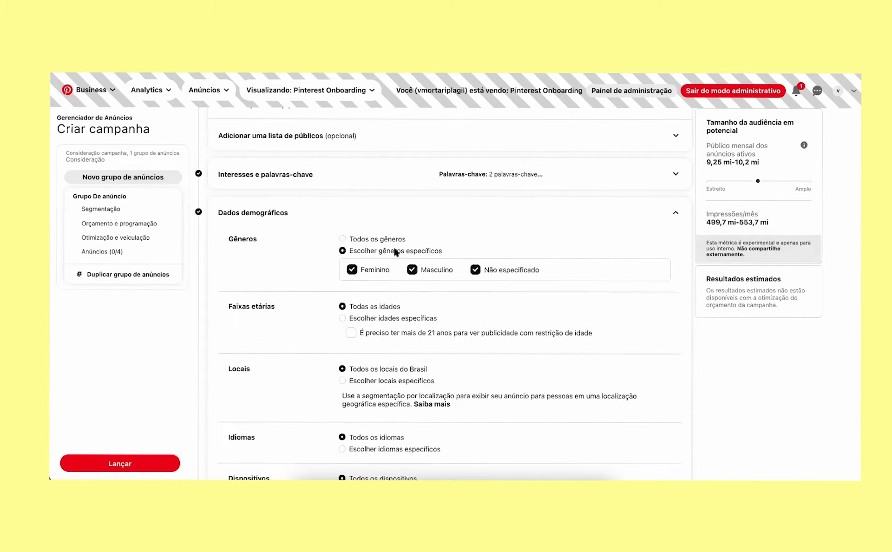
{"action": "left_click", "coordinate": [386, 319]}
{"action": "scroll", "coordinate": [472, 284], "scroll_direction": "down", "scroll_amount": 3}
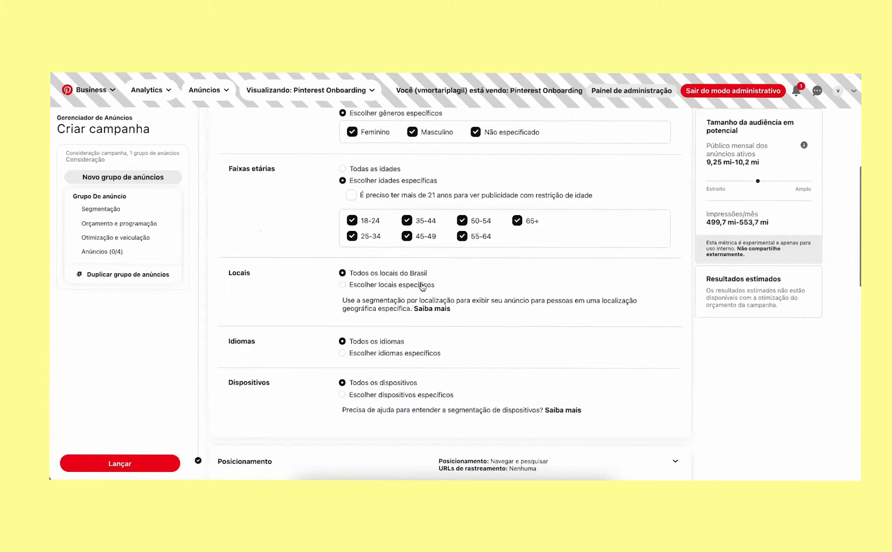
Switch the ad group's locations to specific ones, include Brasil, and expand its metropolitan areas and regions.
{"action": "left_click", "coordinate": [394, 286]}
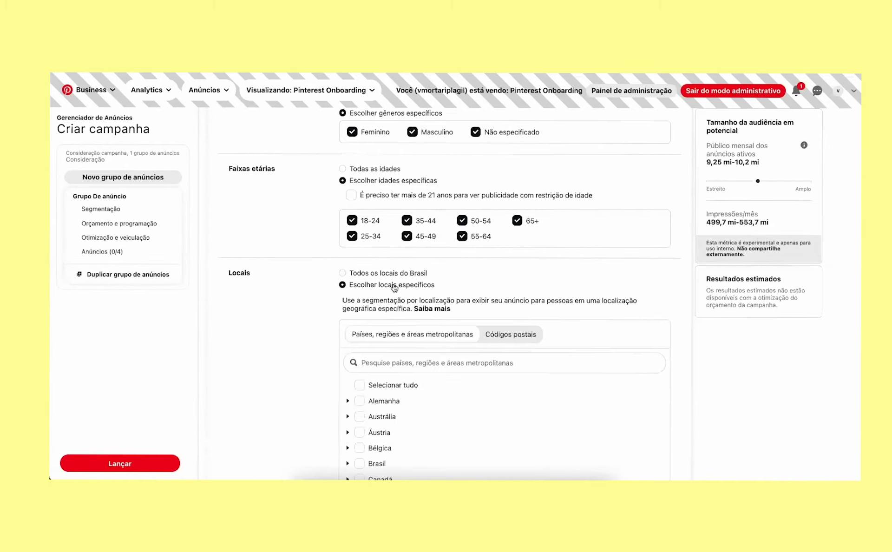
{"action": "left_click", "coordinate": [359, 461]}
{"action": "scroll", "coordinate": [302, 408], "scroll_direction": "down", "scroll_amount": 5}
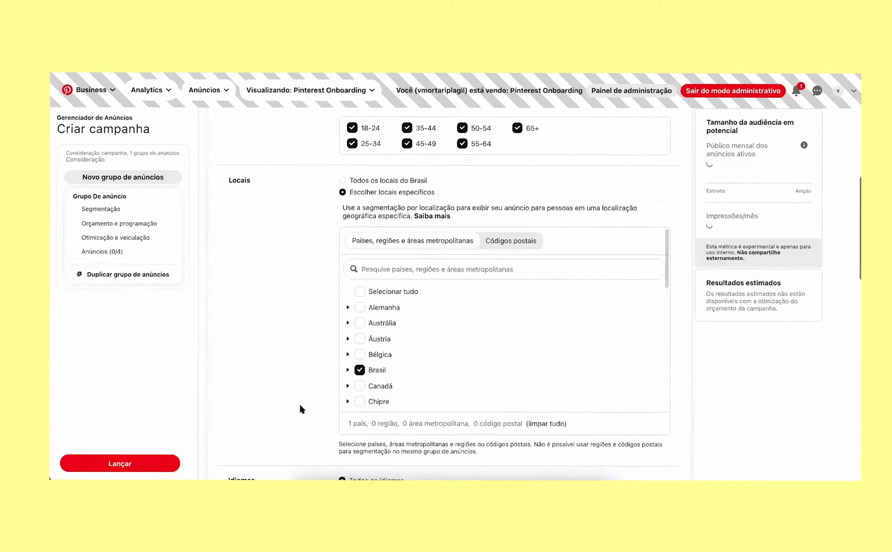
{"action": "left_click", "coordinate": [348, 259]}
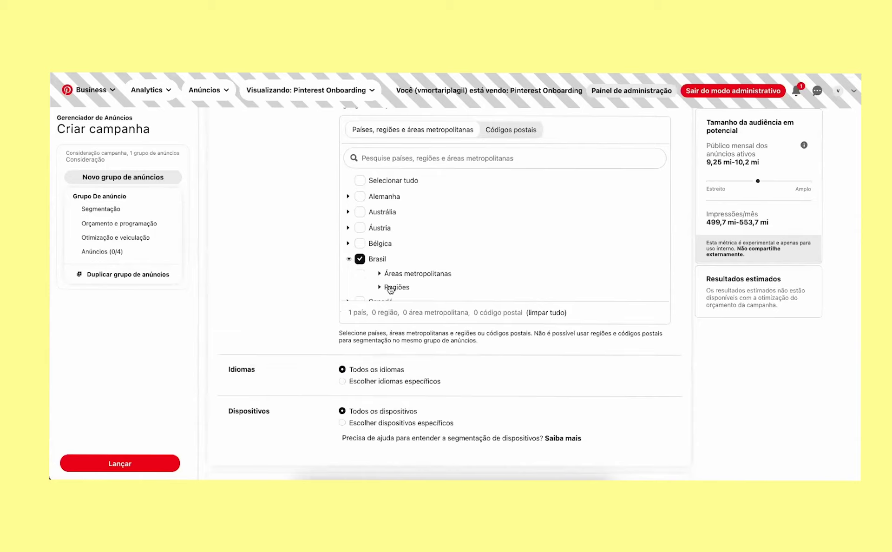
Switch languages and devices to specific choices, keeping every language and device type ticked.
{"action": "left_click", "coordinate": [359, 381]}
{"action": "scroll", "coordinate": [304, 374], "scroll_direction": "down", "scroll_amount": 5}
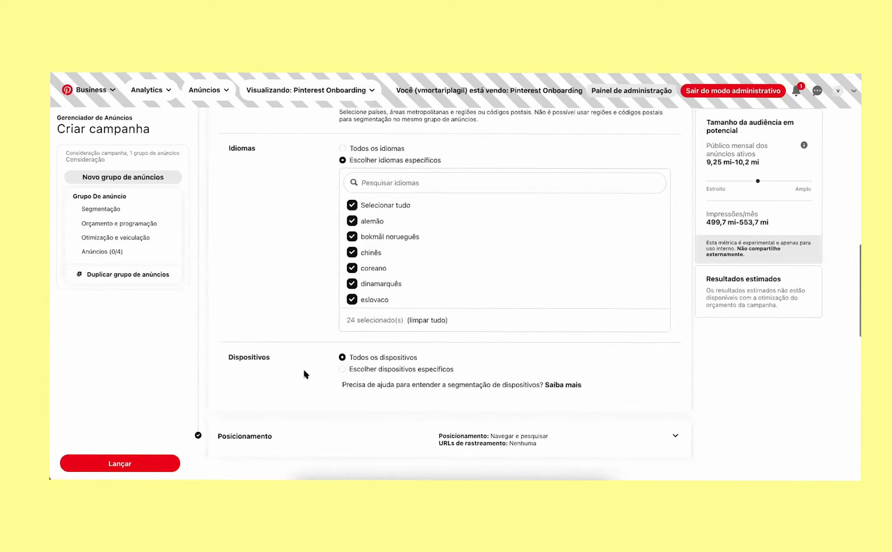
{"action": "left_click", "coordinate": [377, 370]}
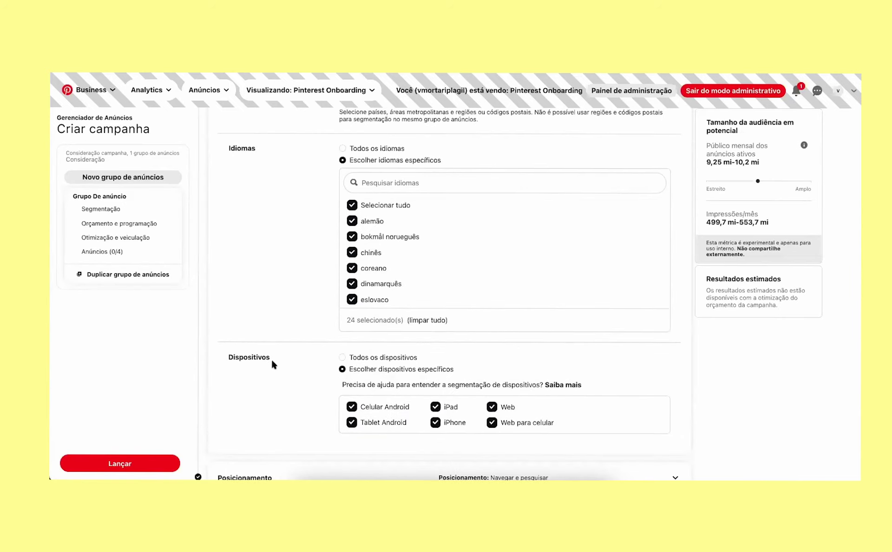
{"action": "scroll", "coordinate": [344, 316], "scroll_direction": "up", "scroll_amount": 2}
{"action": "scroll", "coordinate": [343, 316], "scroll_direction": "down", "scroll_amount": 3}
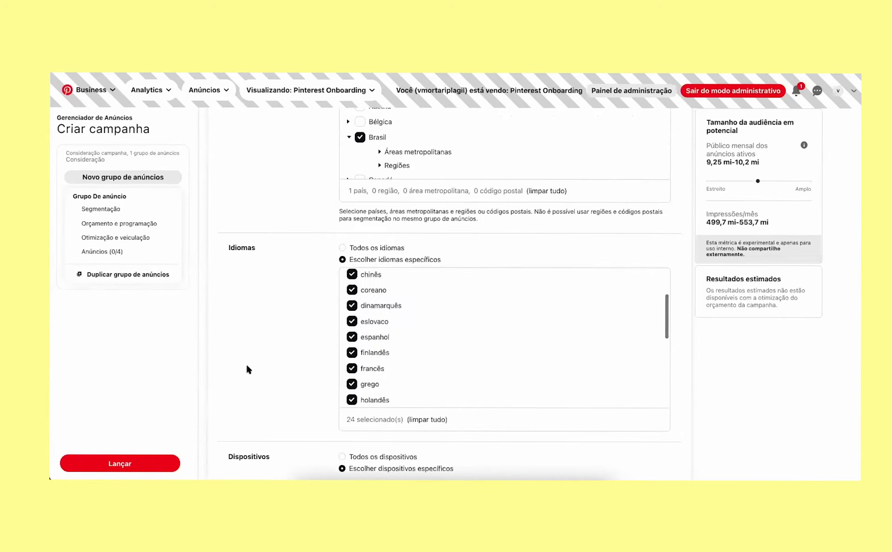
{"action": "scroll", "coordinate": [247, 366], "scroll_direction": "down", "scroll_amount": 3}
{"action": "scroll", "coordinate": [279, 353], "scroll_direction": "down", "scroll_amount": 1}
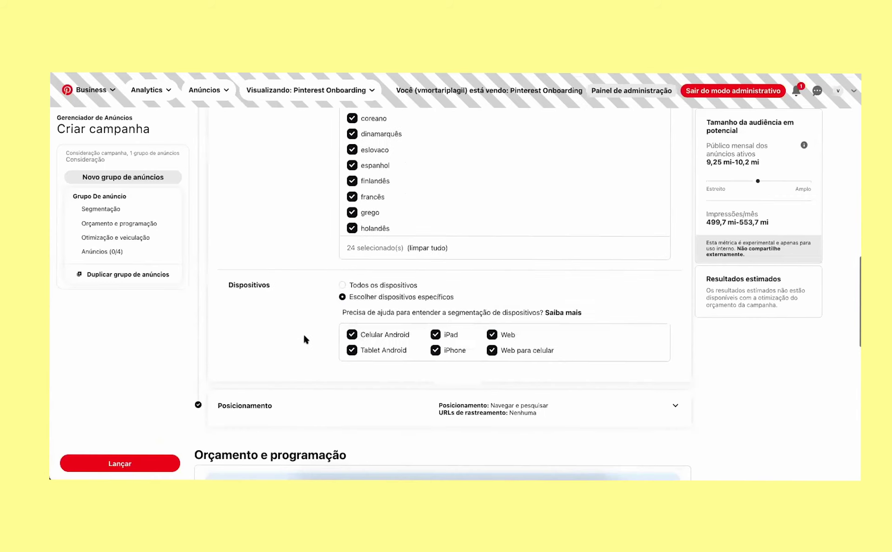
Switch device targeting to all devices and back to specific devices, and collapse the demographics section.
{"action": "left_click", "coordinate": [371, 286]}
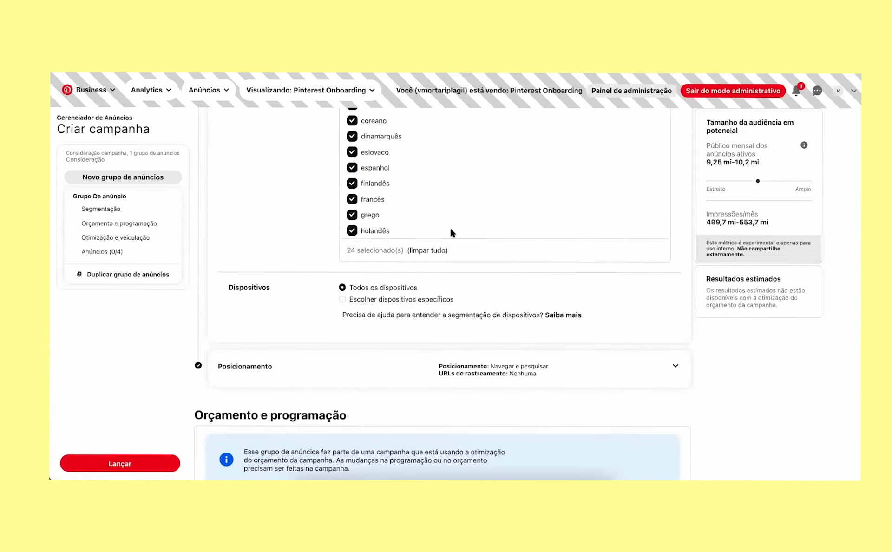
{"action": "left_click", "coordinate": [359, 299]}
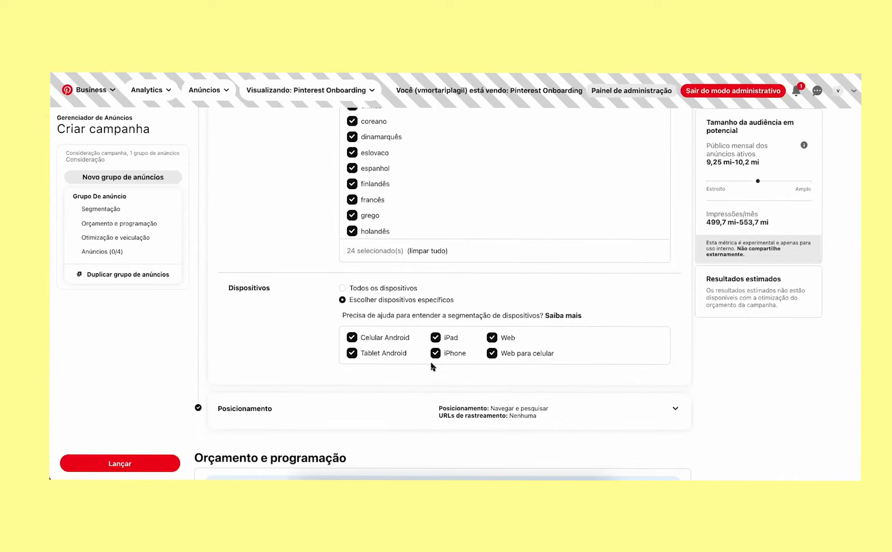
{"action": "scroll", "coordinate": [432, 367], "scroll_direction": "down", "scroll_amount": 2}
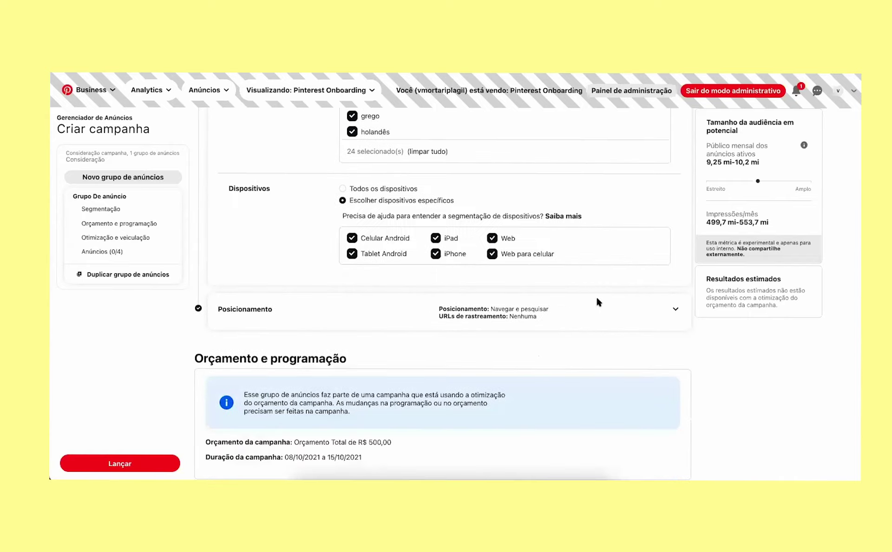
{"action": "scroll", "coordinate": [597, 299], "scroll_direction": "up", "scroll_amount": 1}
{"action": "scroll", "coordinate": [597, 299], "scroll_direction": "up", "scroll_amount": 15}
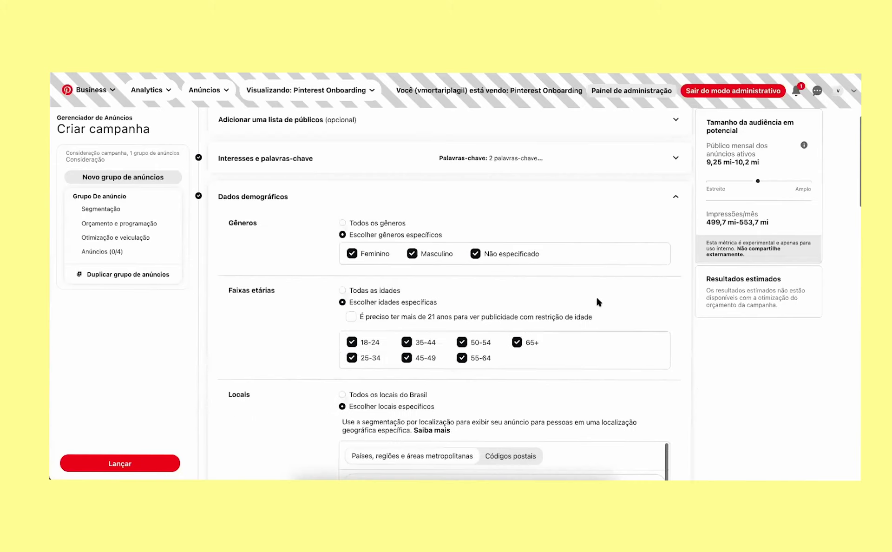
{"action": "left_click", "coordinate": [675, 251]}
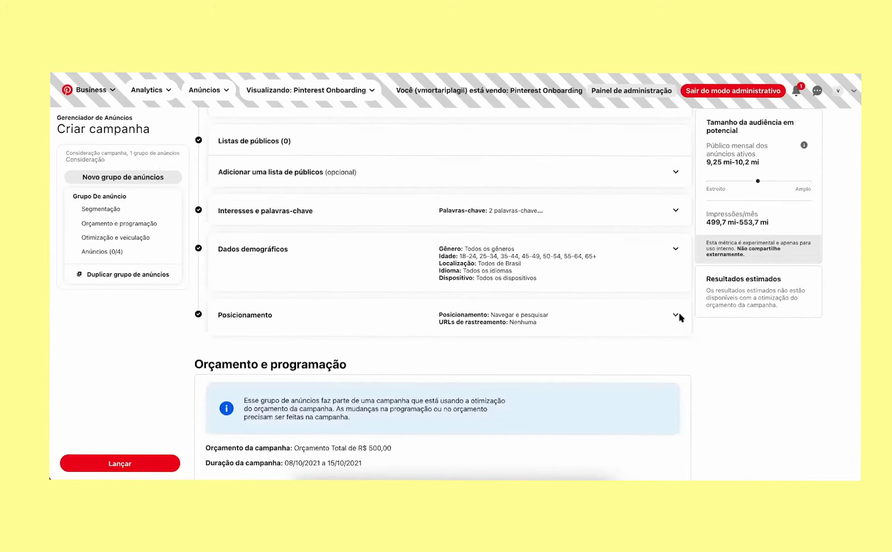
Expand the placement section to examine where the ads can appear, and collapse it without changing the placement.
{"action": "left_click", "coordinate": [619, 318]}
{"action": "scroll", "coordinate": [474, 320], "scroll_direction": "down", "scroll_amount": 1}
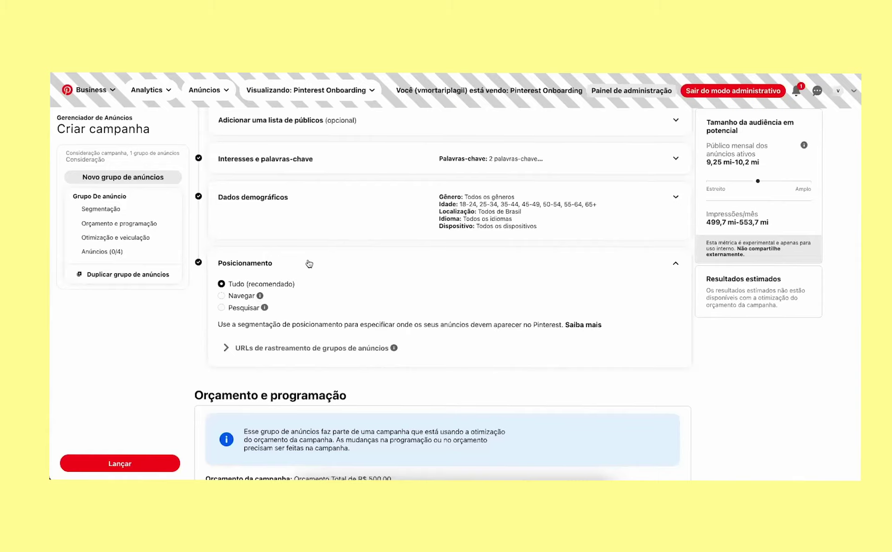
{"action": "left_click", "coordinate": [339, 264]}
{"action": "scroll", "coordinate": [434, 305], "scroll_direction": "down", "scroll_amount": 3}
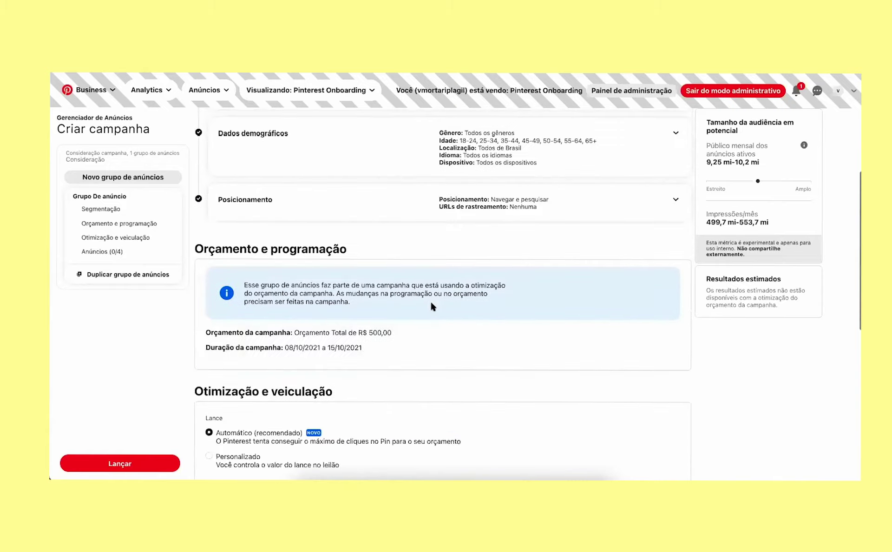
Review the ad group's budget and duration, and inspect the Personalizado bid option before returning the bid to Automático (recomendado).
{"action": "left_click_drag", "start_coordinate": [362, 305], "coordinate": [205, 287]}
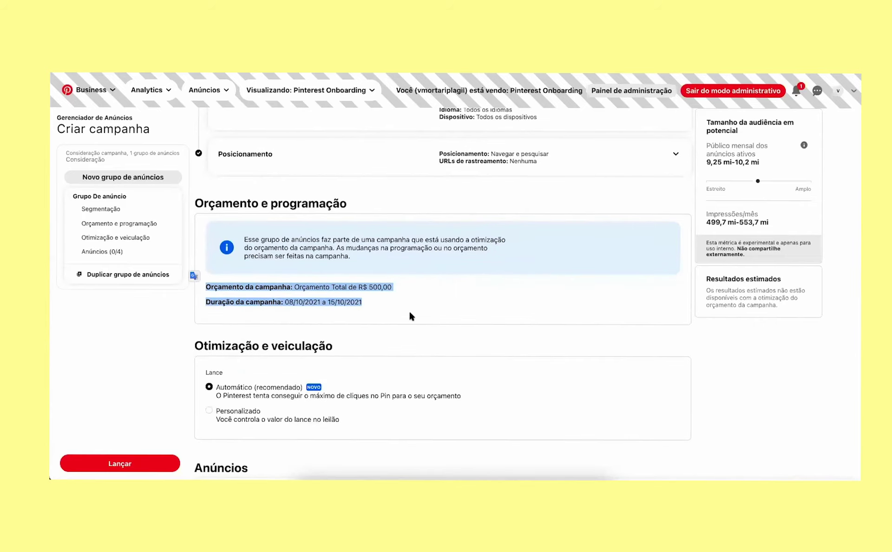
{"action": "scroll", "coordinate": [411, 316], "scroll_direction": "down", "scroll_amount": 3}
{"action": "left_click", "coordinate": [414, 278]}
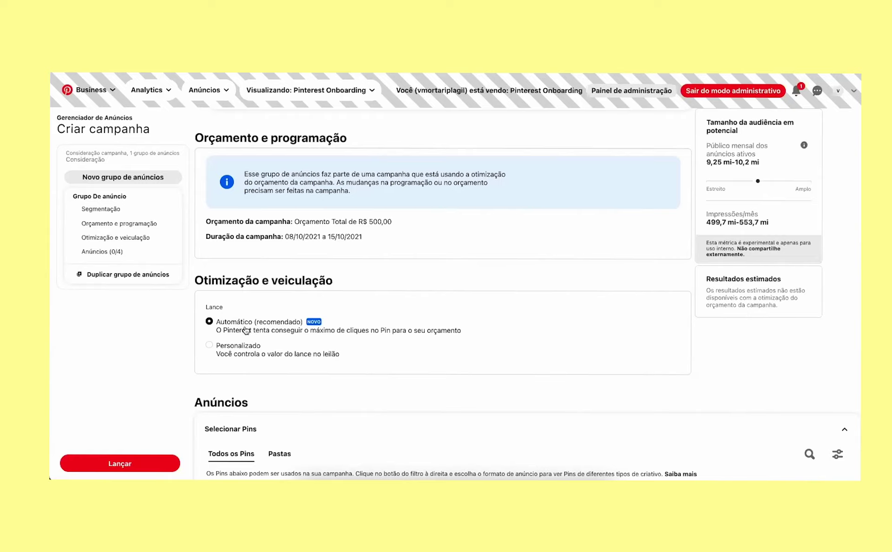
{"action": "left_click", "coordinate": [245, 353]}
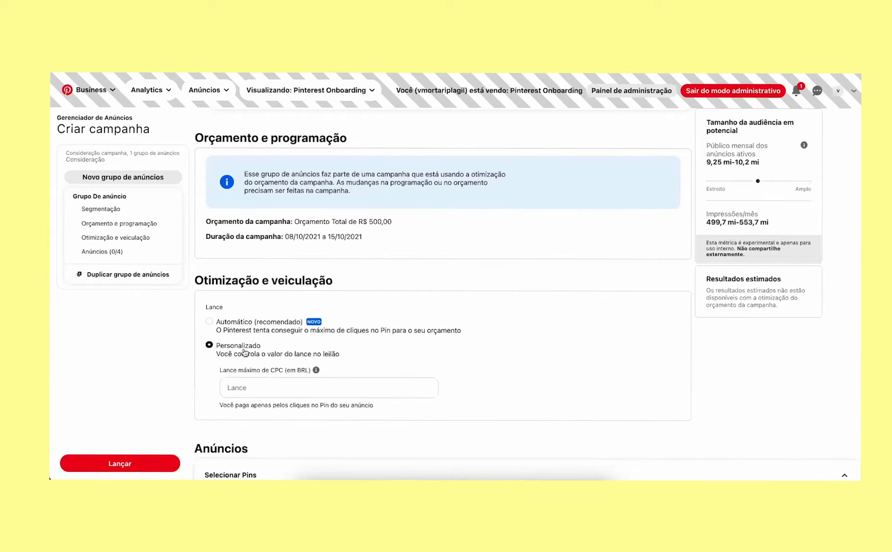
{"action": "left_click", "coordinate": [252, 325]}
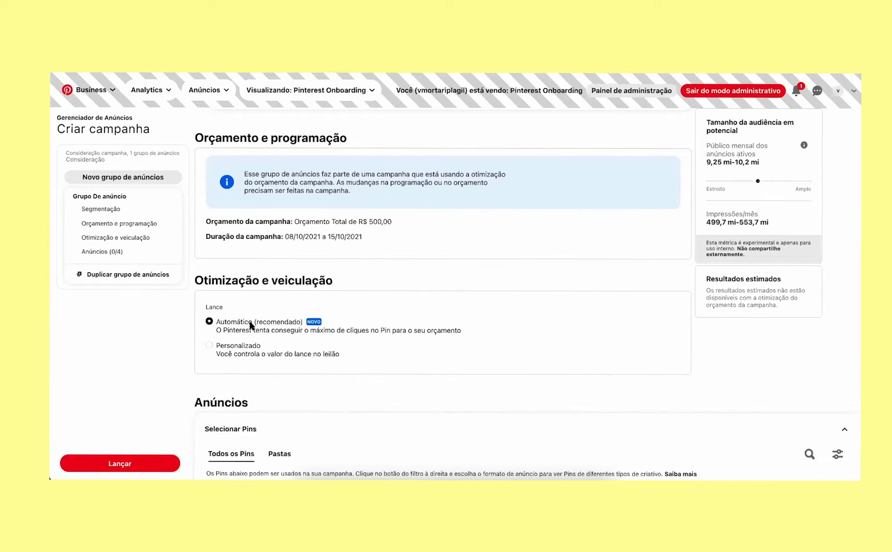
Select the existing Onboarding Pin as an ad for the ad group.
{"action": "scroll", "coordinate": [552, 331], "scroll_direction": "down", "scroll_amount": 3}
{"action": "scroll", "coordinate": [551, 331], "scroll_direction": "down", "scroll_amount": 3}
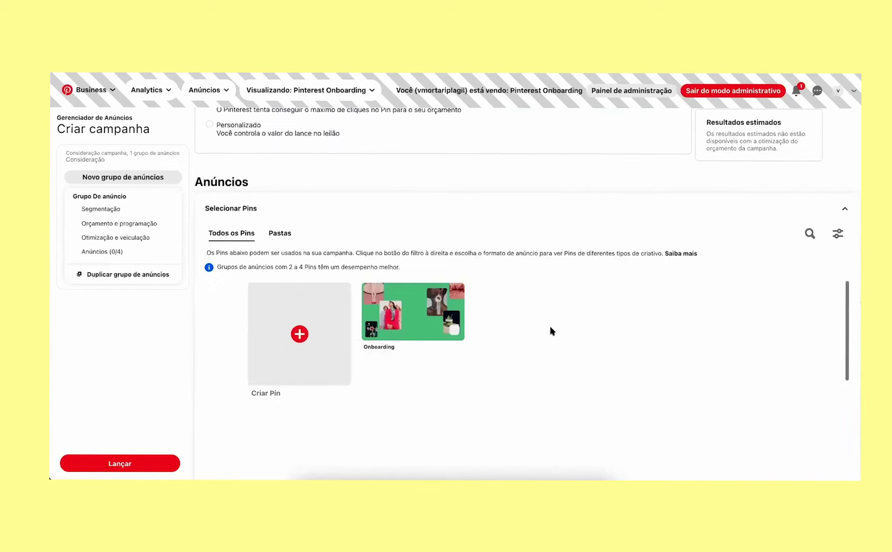
{"action": "left_click", "coordinate": [454, 333]}
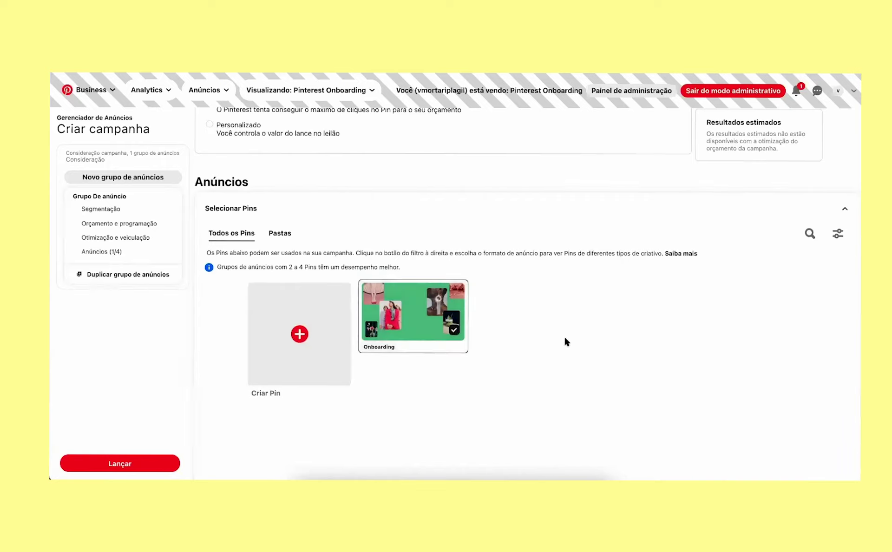
Examine the fields of the Pin creator, close it without publishing, and collapse the Pin selection section.
{"action": "left_click", "coordinate": [293, 336]}
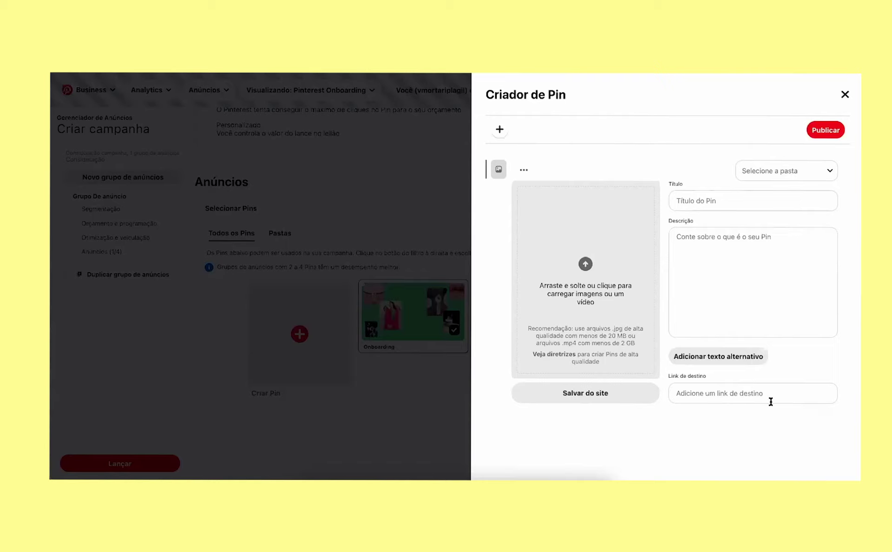
{"action": "left_click", "coordinate": [846, 95]}
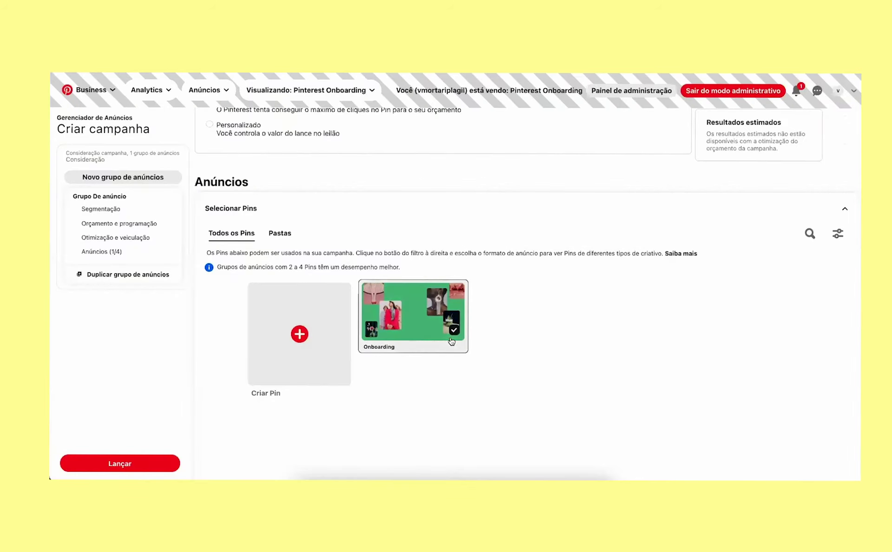
{"action": "left_click", "coordinate": [434, 212]}
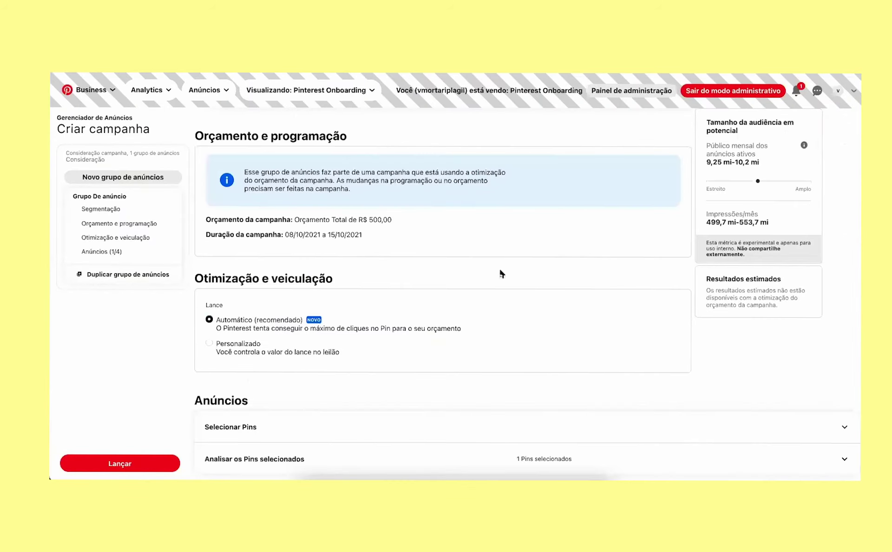
Expand the review of selected Pins and examine the Onboarding ad's name and destination URL.
{"action": "left_click", "coordinate": [547, 463]}
{"action": "scroll", "coordinate": [447, 309], "scroll_direction": "down", "scroll_amount": 3}
{"action": "scroll", "coordinate": [449, 312], "scroll_direction": "down", "scroll_amount": 3}
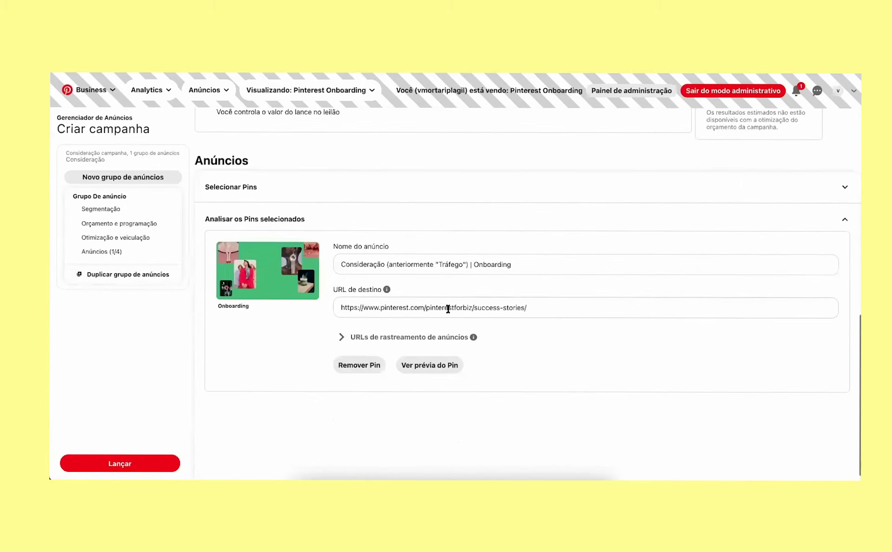
{"action": "left_click", "coordinate": [467, 258]}
{"action": "key", "text": "ctrl+a"}
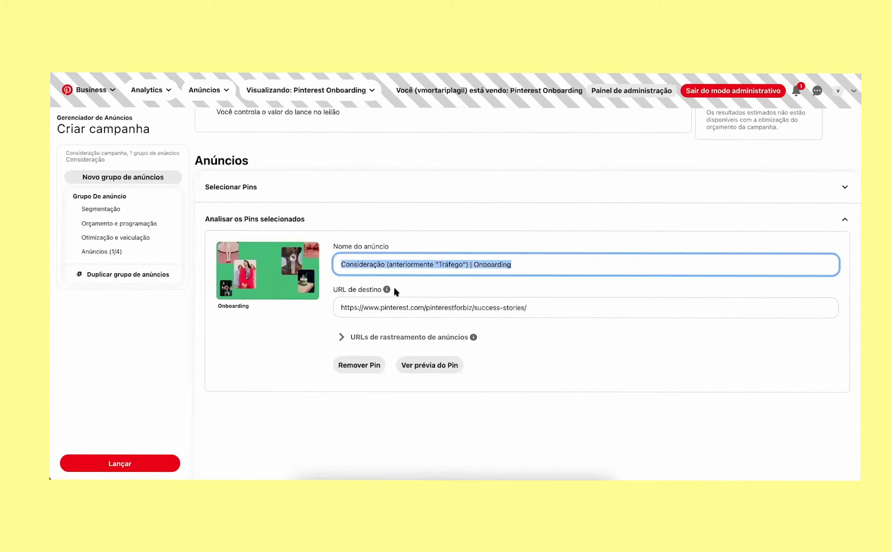
{"action": "triple_click", "coordinate": [489, 307]}
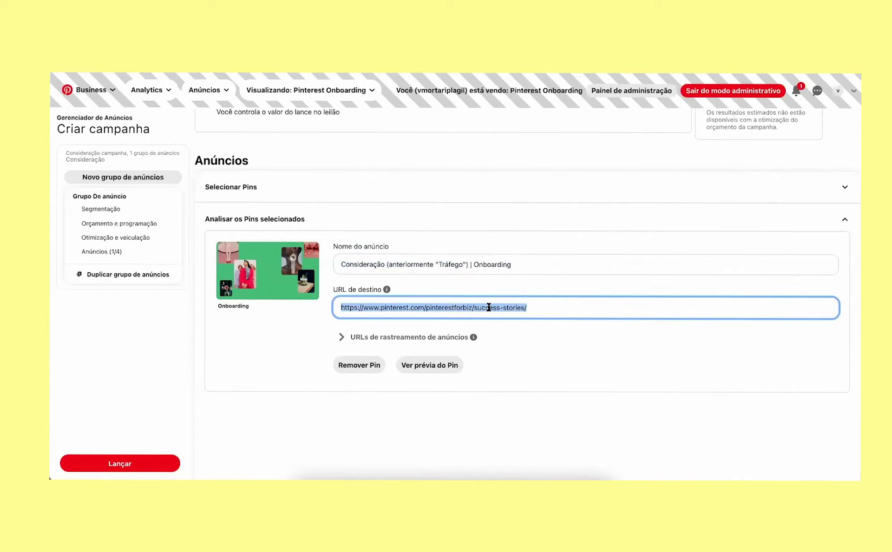
{"action": "left_click", "coordinate": [552, 308]}
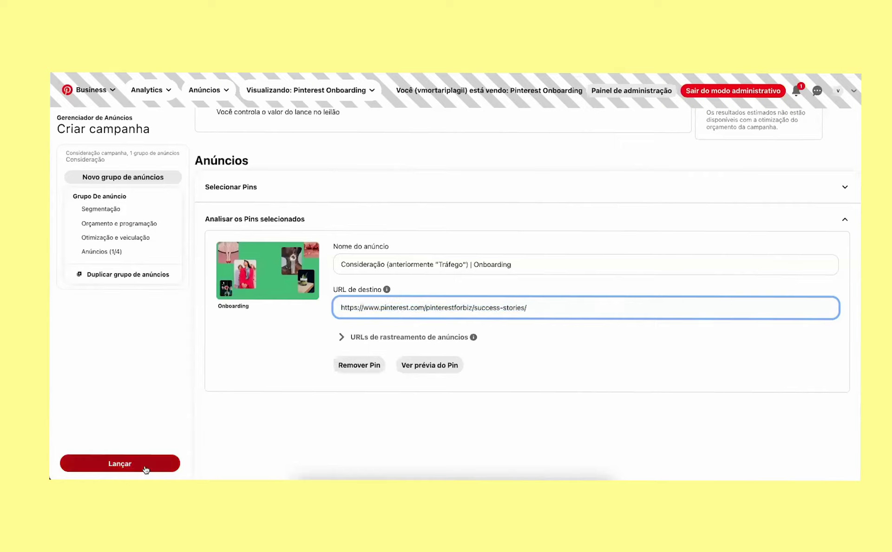
Open the ad reports (Relatórios) and set the objective filter to Tudo to list campaigns of every objective.
{"action": "left_click", "coordinate": [210, 91]}
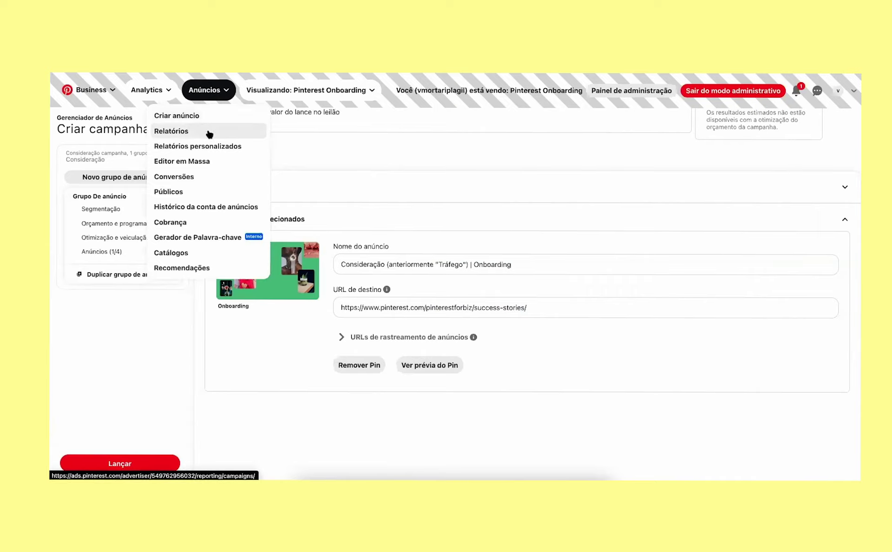
{"action": "left_click", "coordinate": [209, 134]}
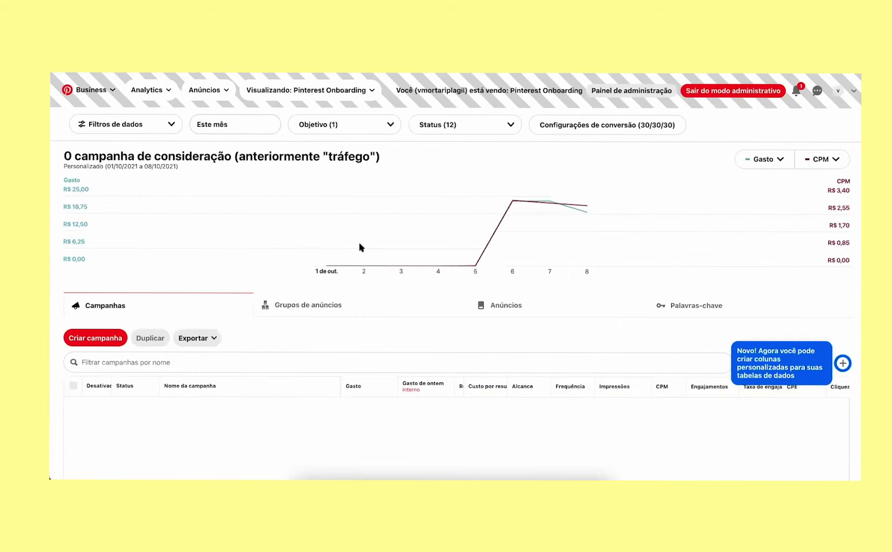
{"action": "mouse_move", "coordinate": [361, 246]}
{"action": "scroll", "coordinate": [361, 246], "scroll_direction": "down", "scroll_amount": 1}
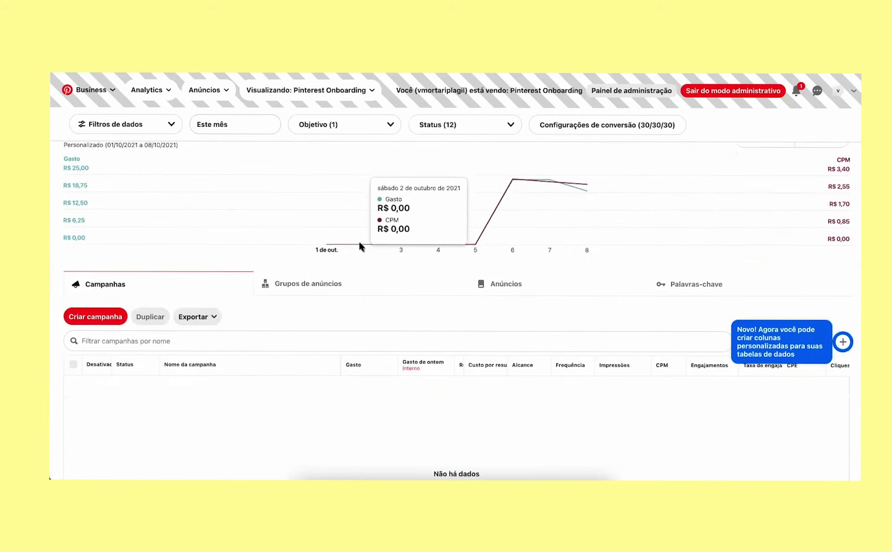
{"action": "left_click", "coordinate": [343, 134]}
{"action": "left_click", "coordinate": [336, 143]}
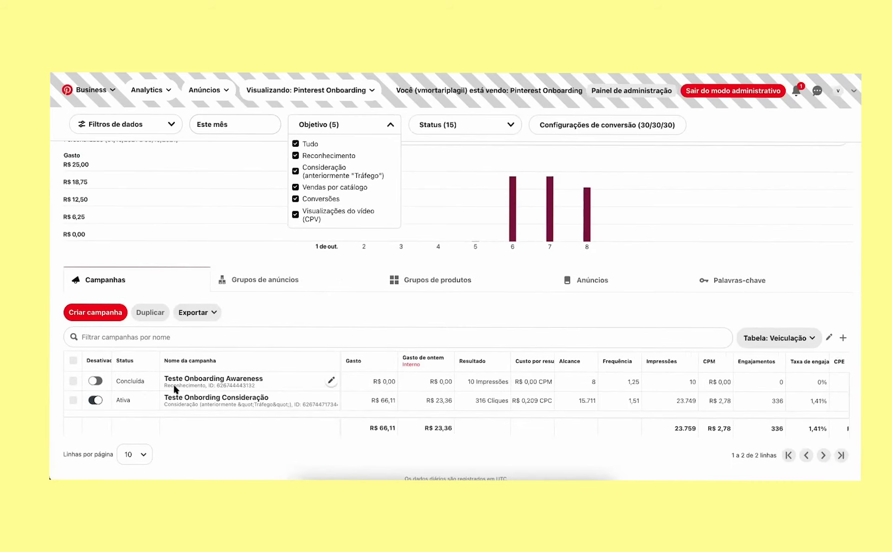
{"action": "left_click", "coordinate": [446, 158]}
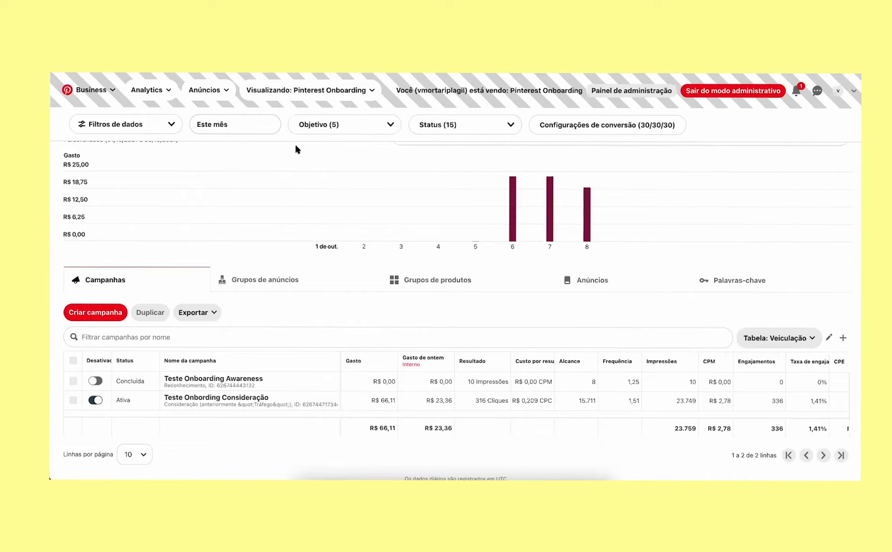